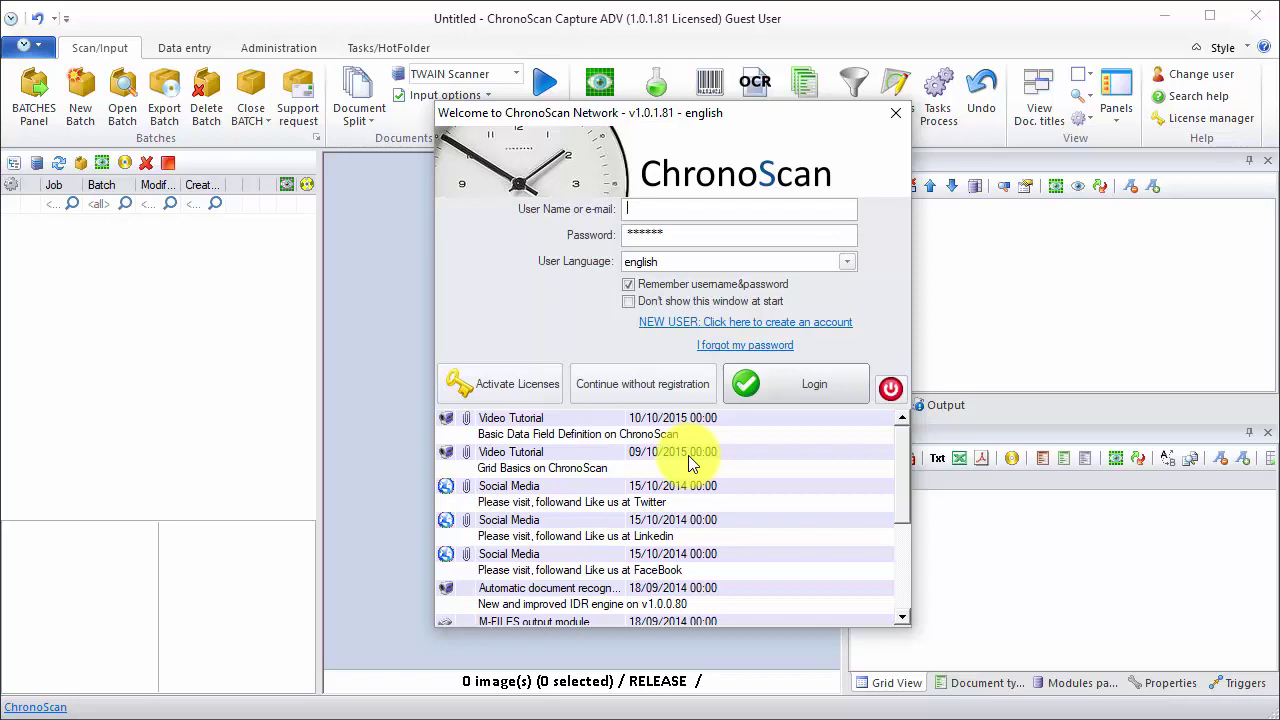
Enter the program without registration and open the 64-bit ODBC Data Source Administrator at the user data sources
left_click(677, 398)
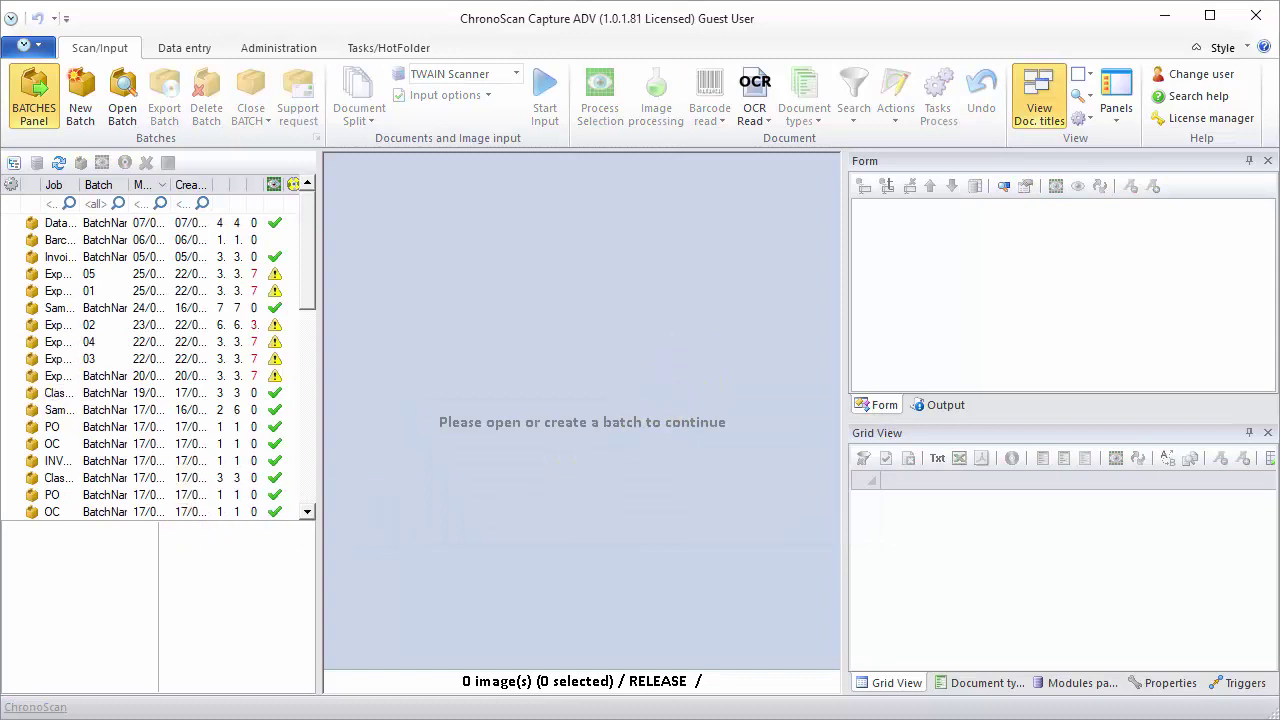
left_click_drag(0, 263, 790, 155)
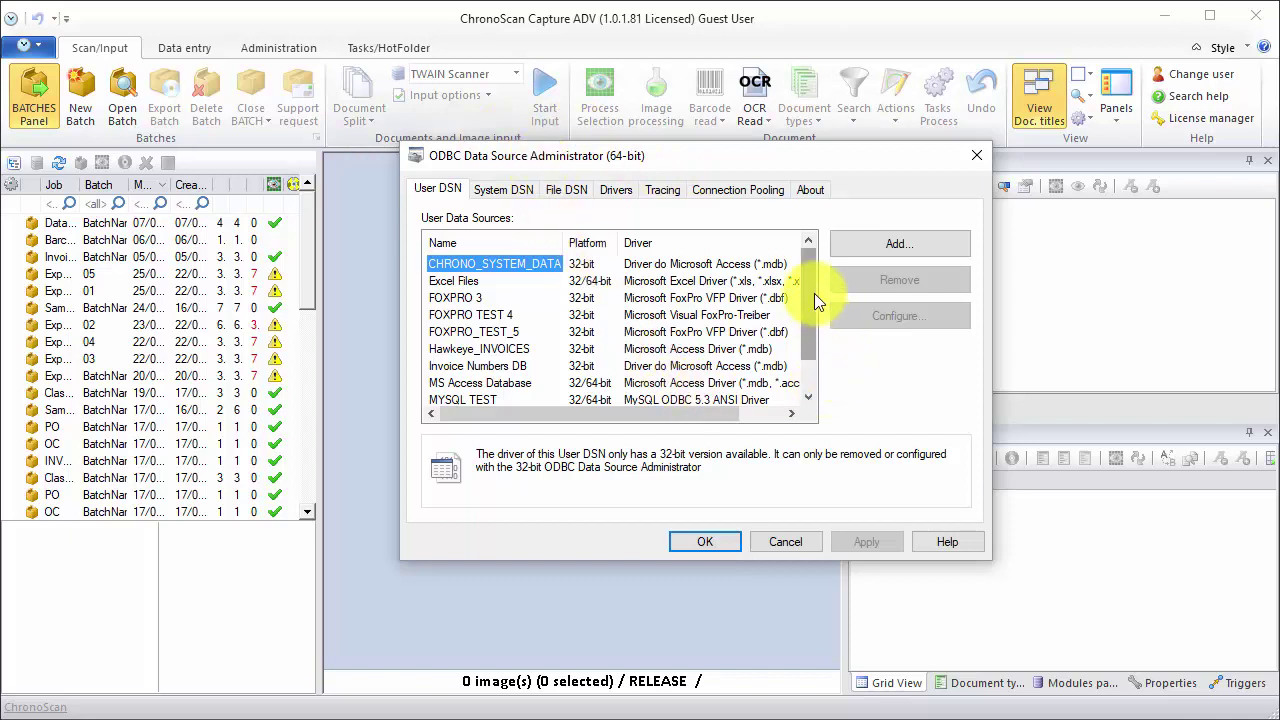
left_click_drag(814, 293, 802, 270)
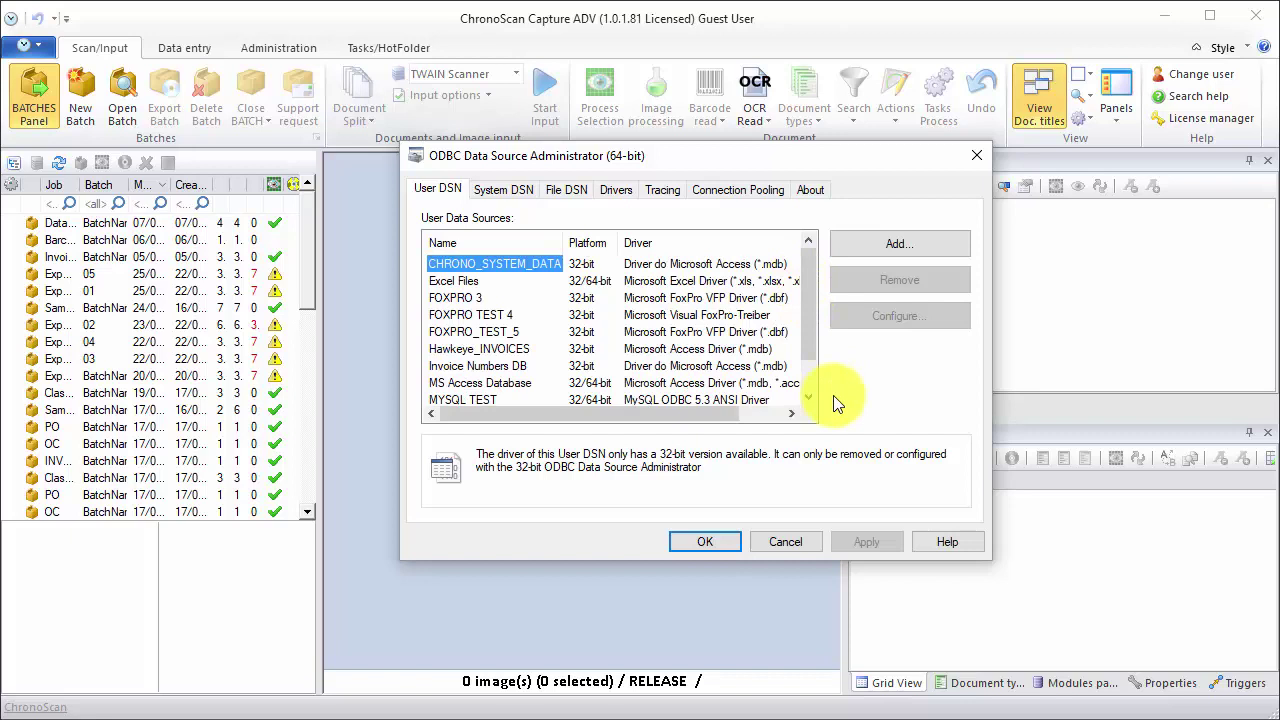
Add a new user data source based on the SQL Server Native Client 11.0 driver
left_click(882, 246)
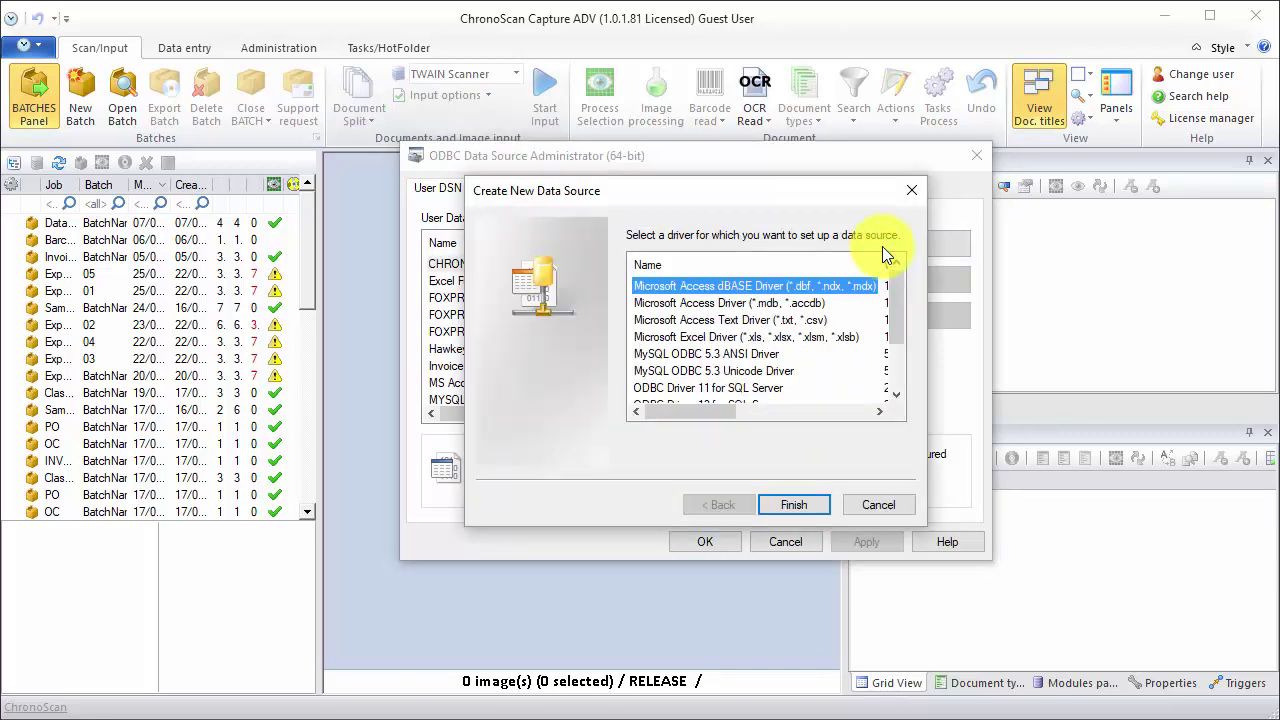
left_click_drag(891, 280, 886, 368)
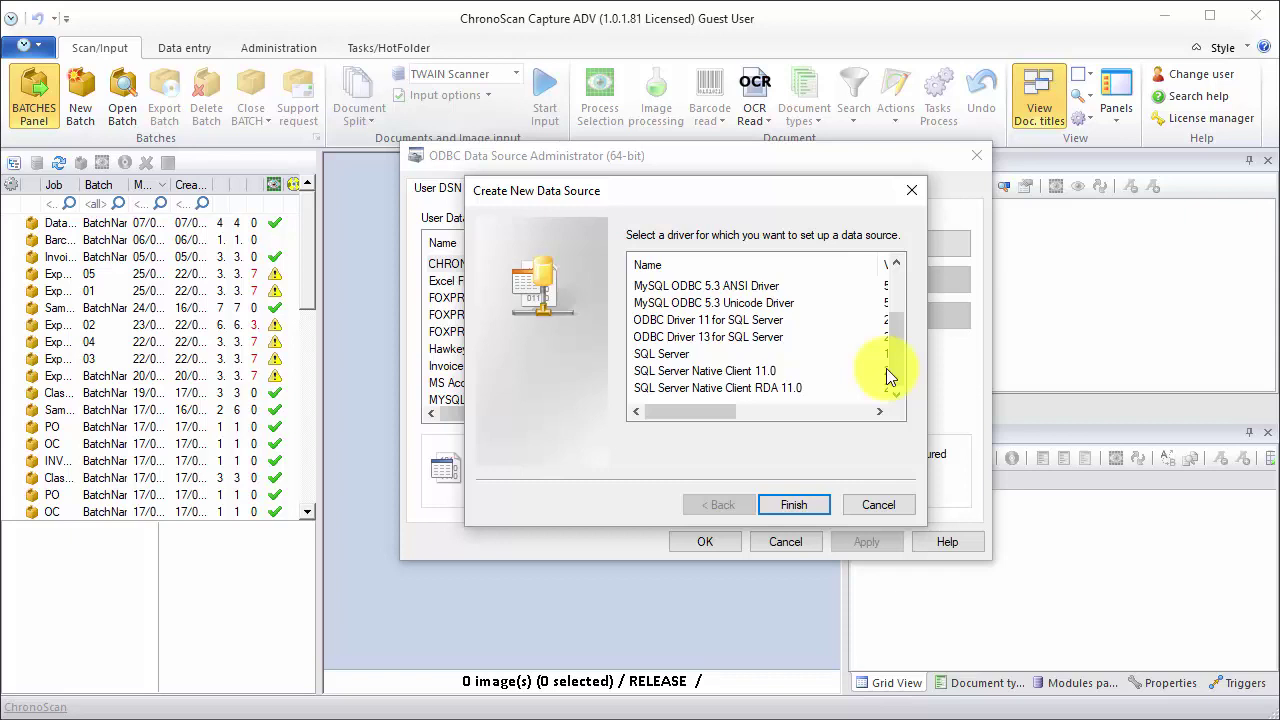
mouse_move(889, 357)
left_mouse_down()
mouse_move(894, 263)
mouse_move(889, 368)
left_mouse_up()
left_click(705, 373)
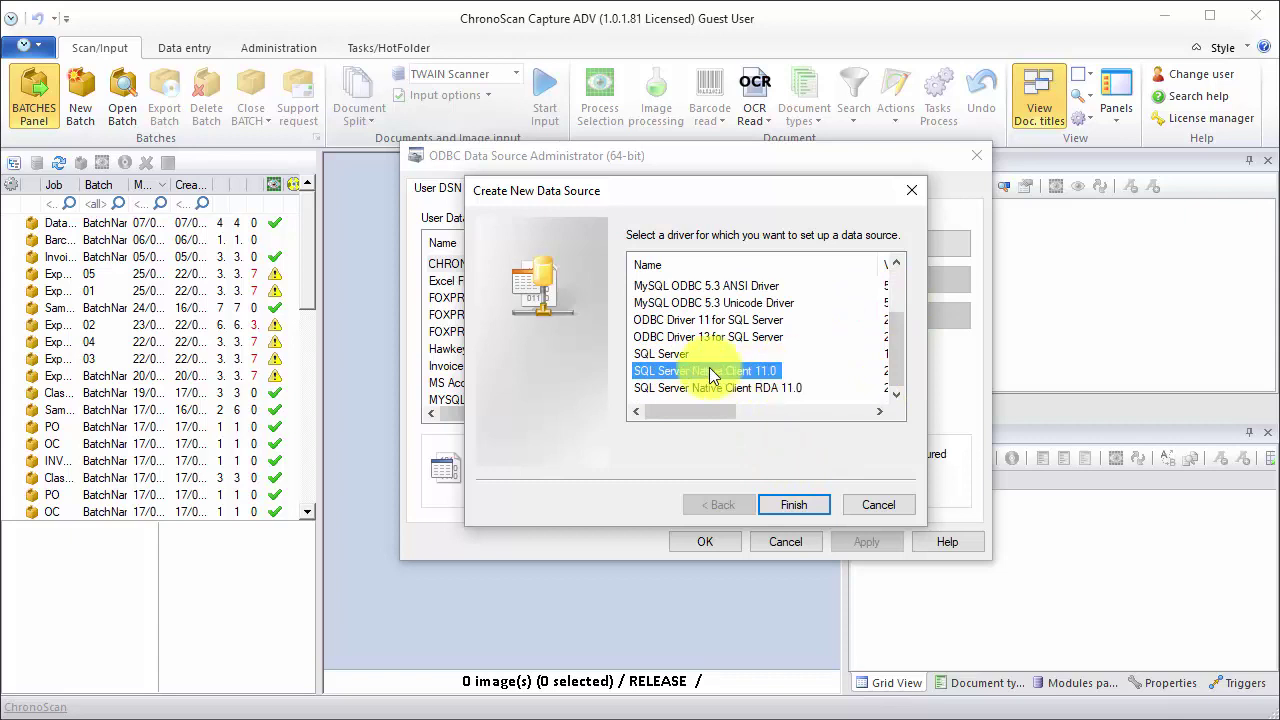
left_click(797, 506)
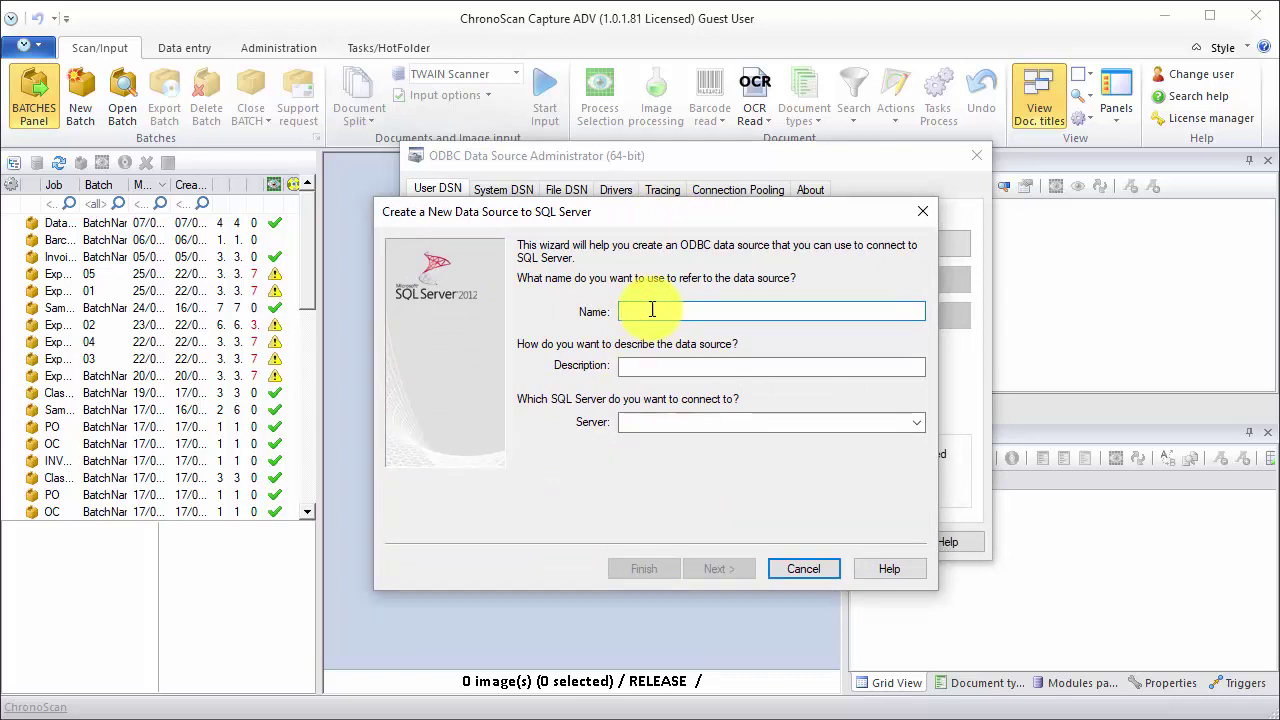
Name the data source Invoices_SQL and set its server to MOBBILLE-DESK\SQLEXPRESS
type("Invoices_SQL")
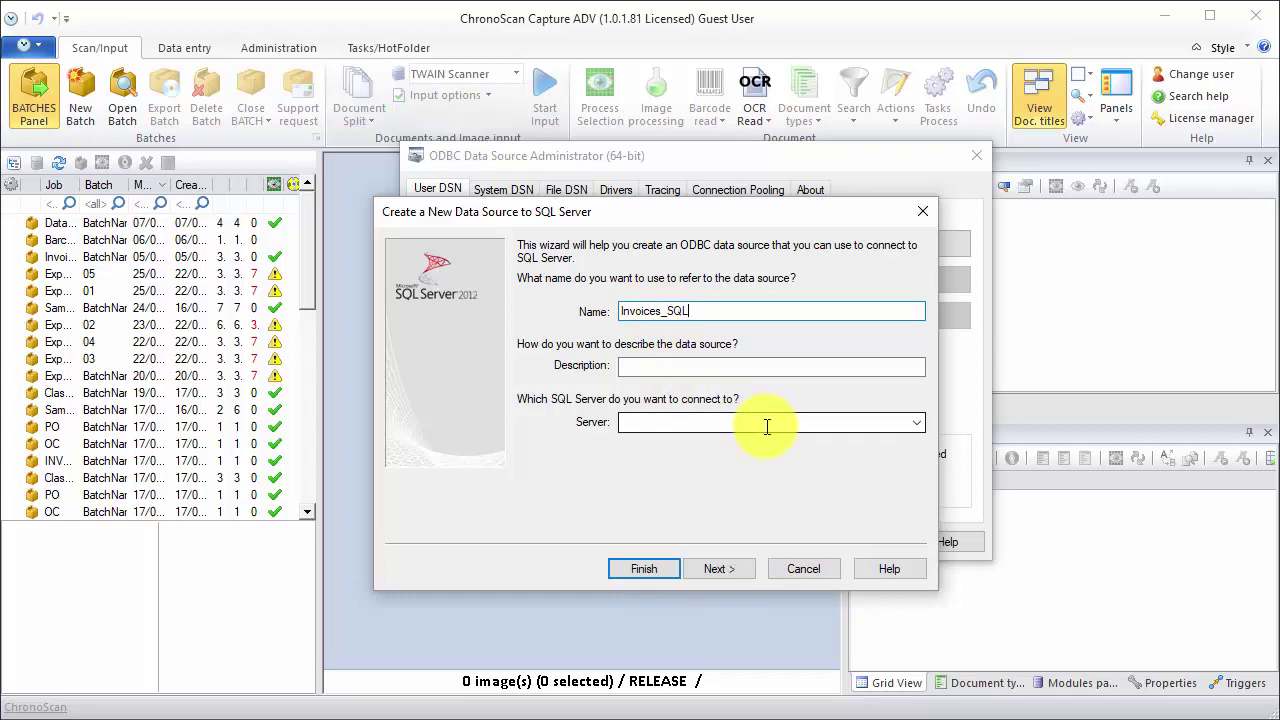
left_click(913, 423)
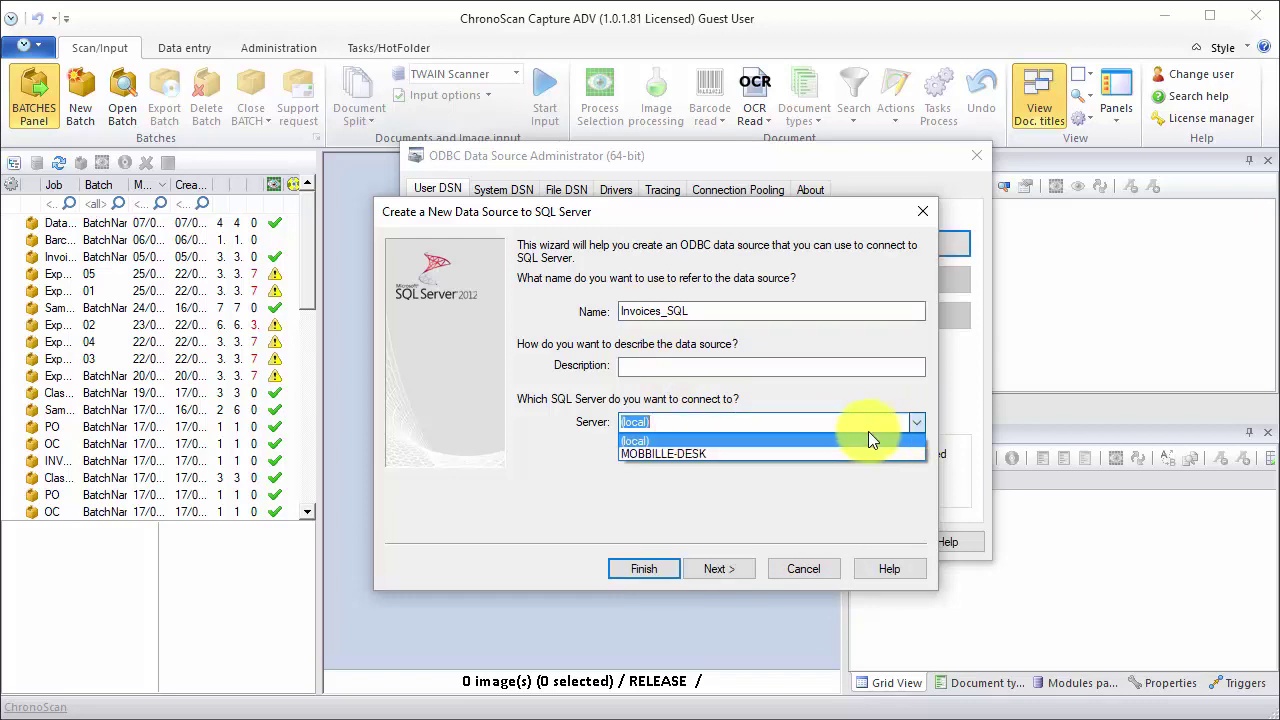
left_click(746, 453)
left_click(748, 426)
type("\\SQLEXPRESS")
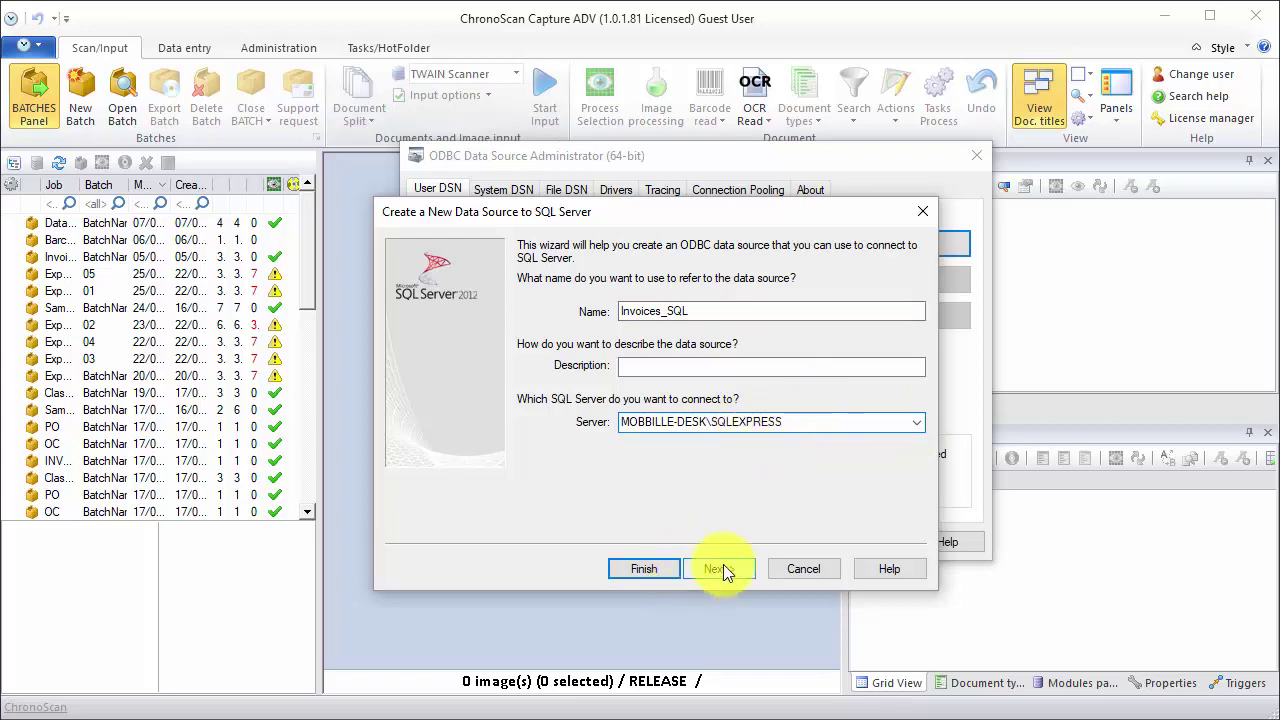
left_click(722, 568)
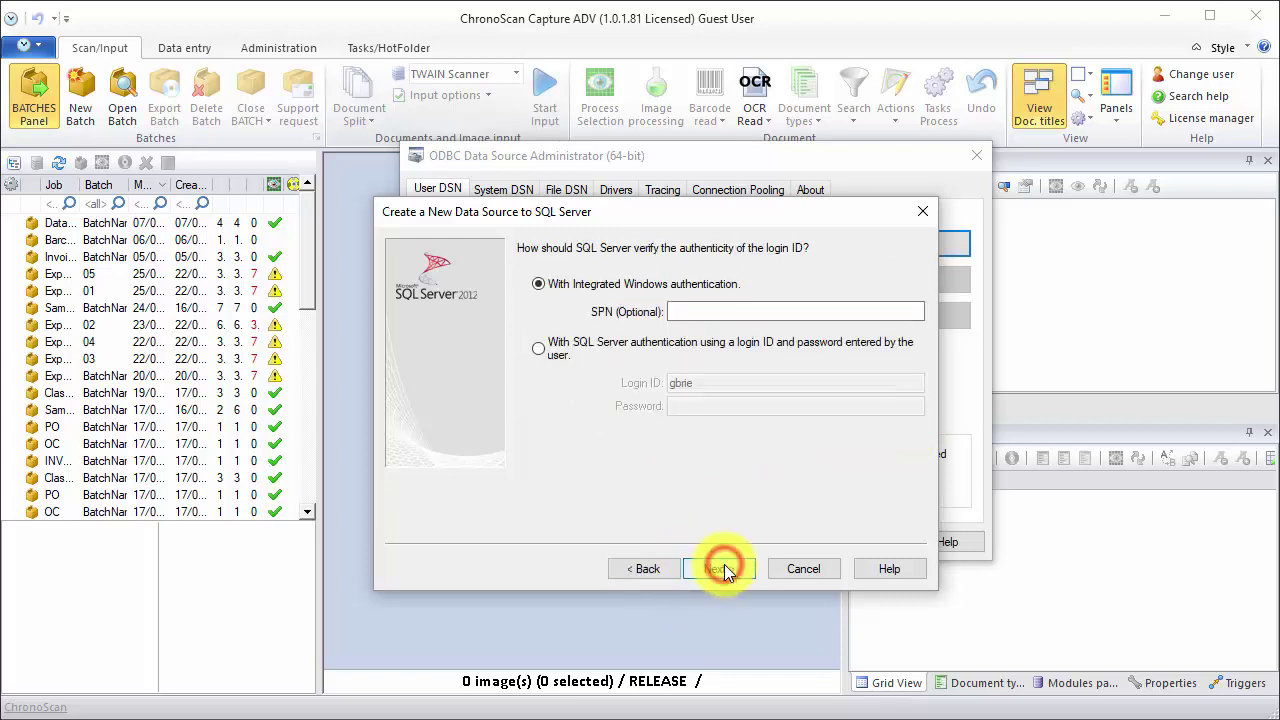
Use Integrated Windows authentication and change the data source's default database to Invoices
left_click(540, 283)
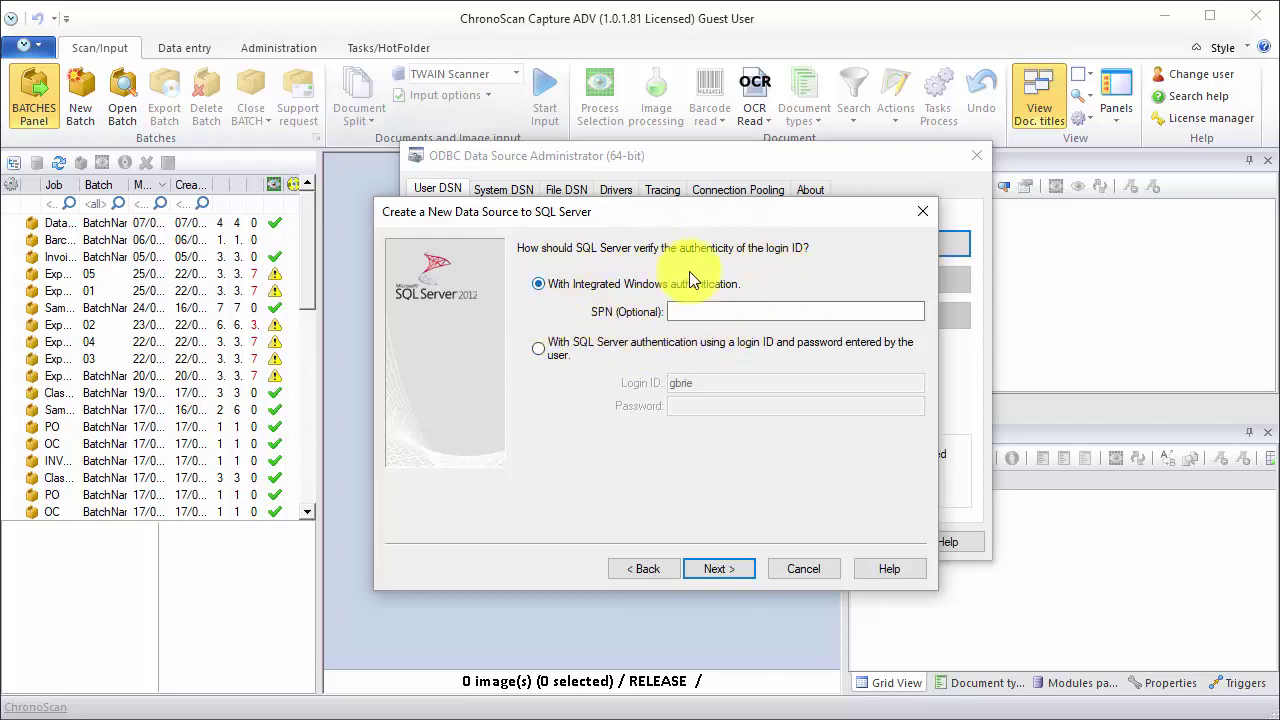
left_click(726, 568)
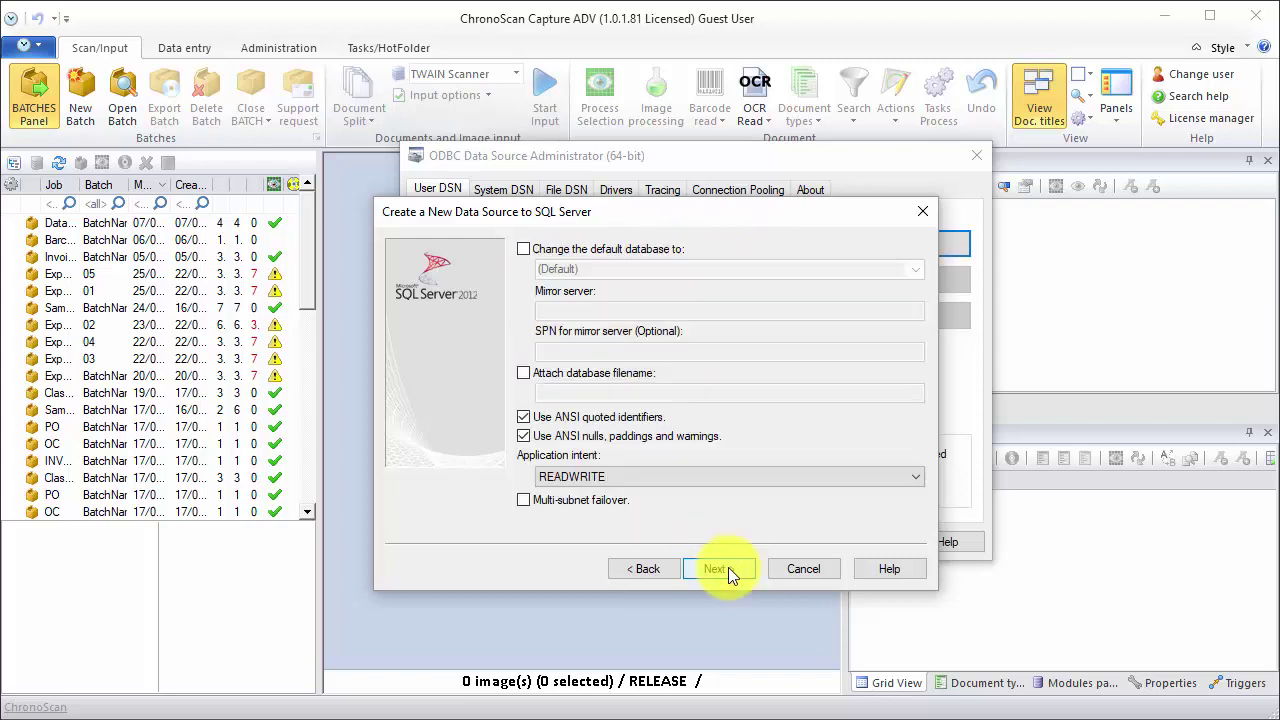
left_click(525, 248)
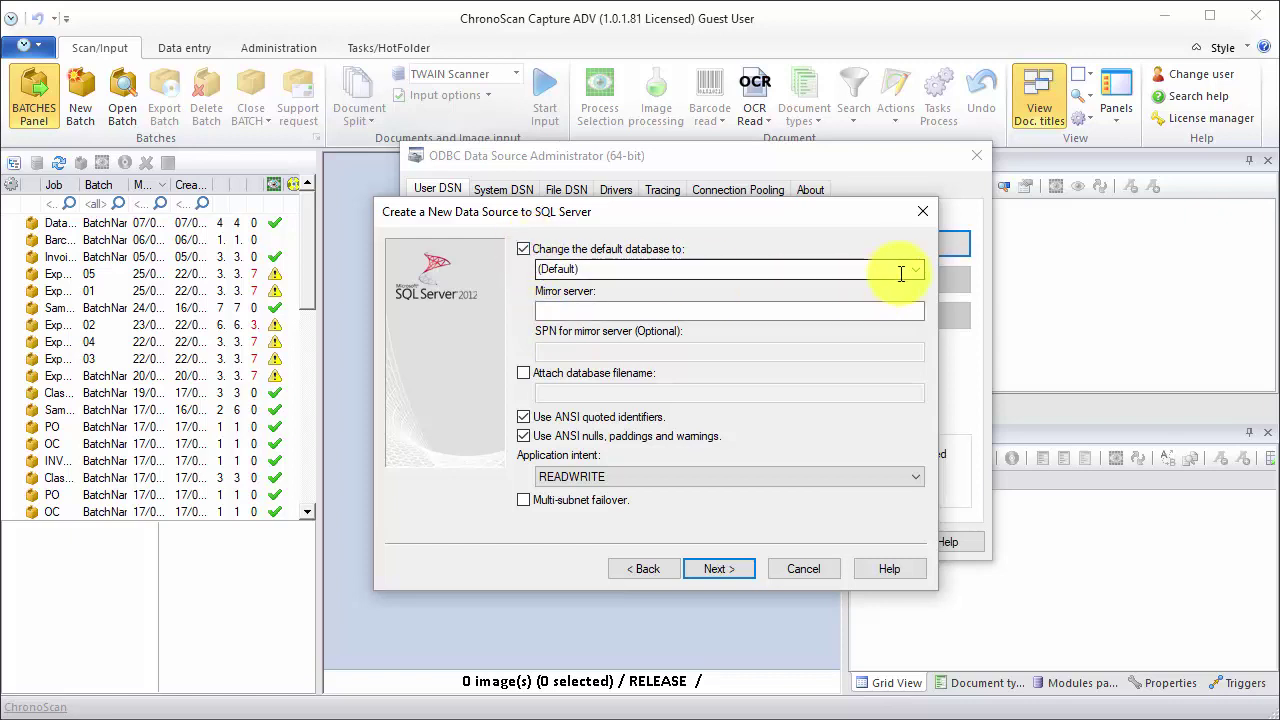
left_click(914, 269)
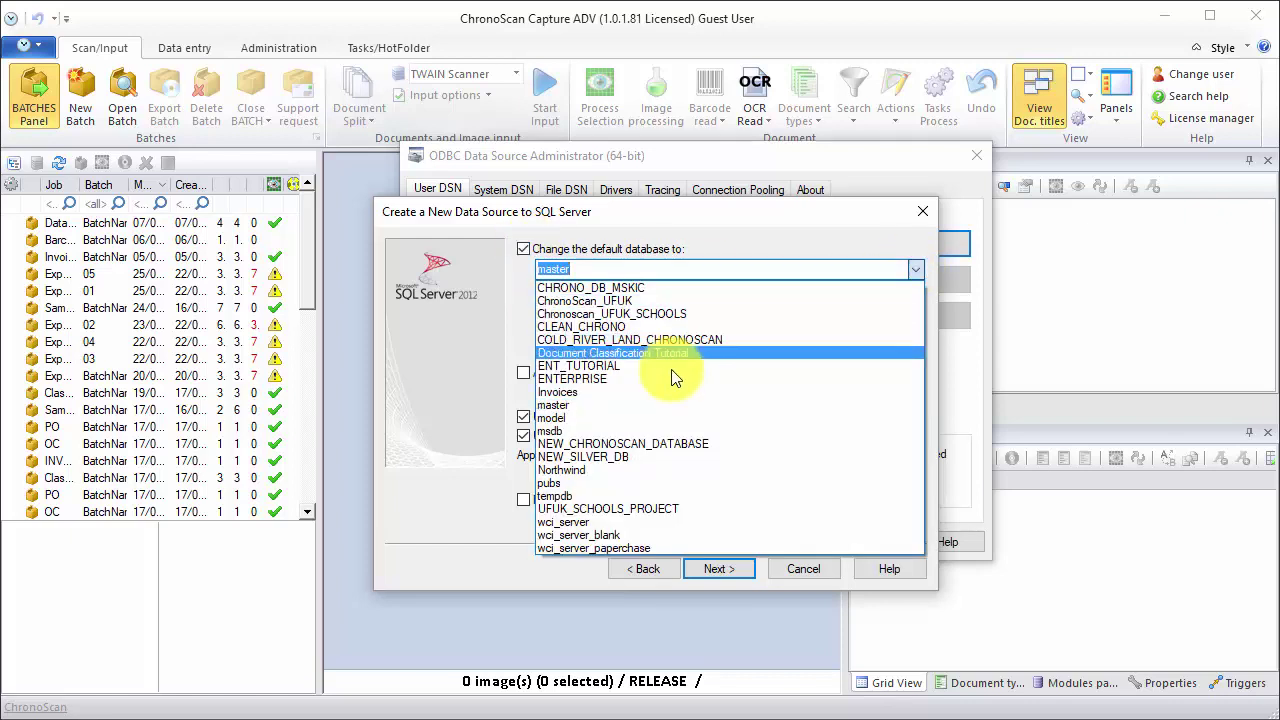
left_click(582, 391)
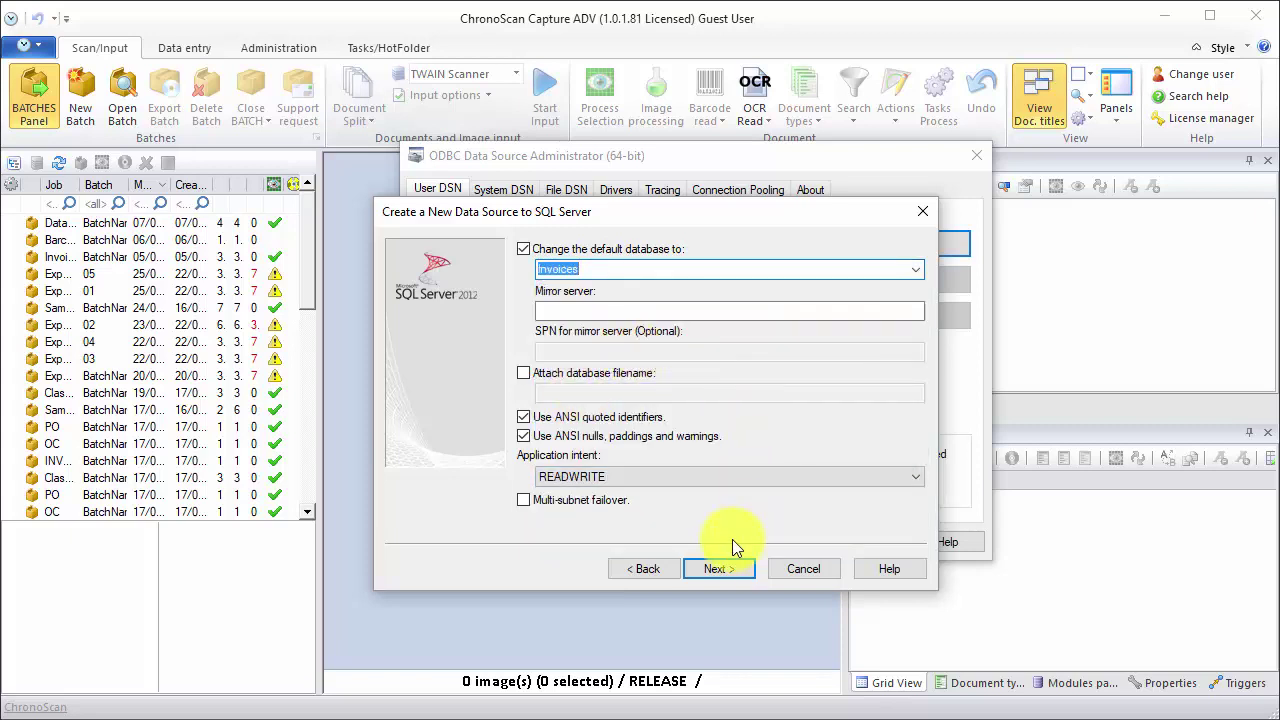
left_click(708, 568)
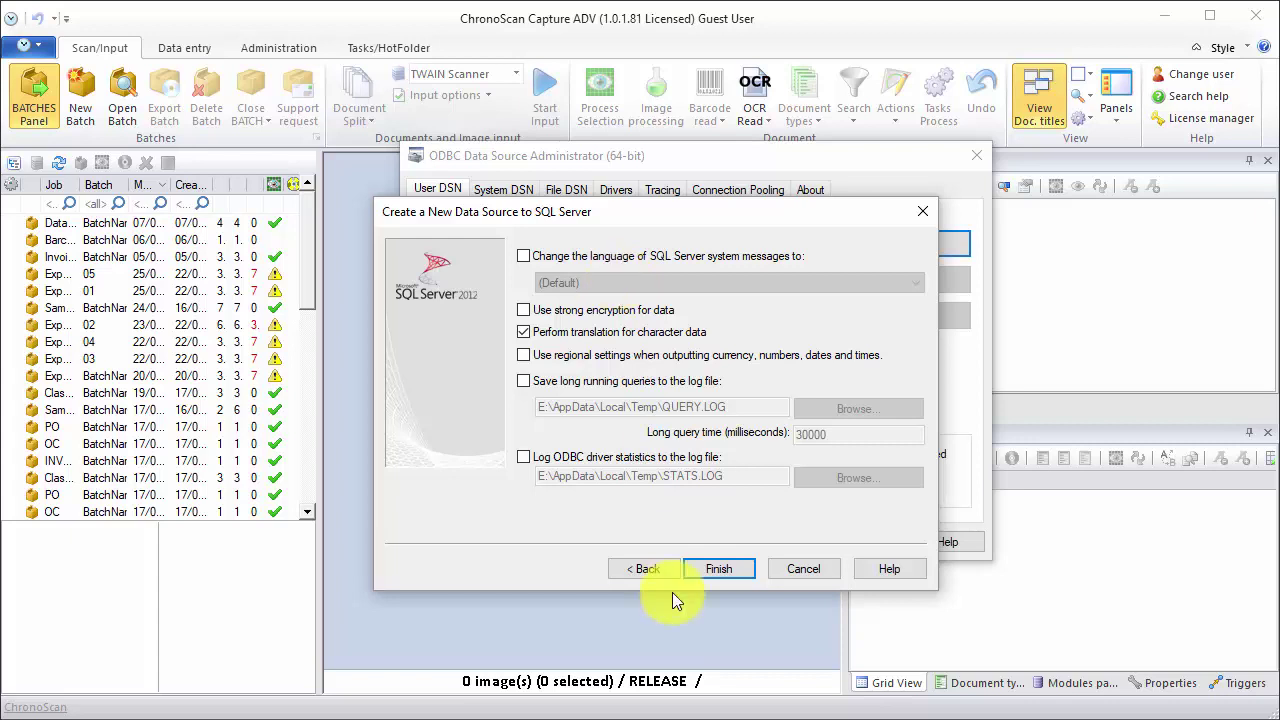
Test and create the Invoices_SQL data source with the remaining default options, and select it among the user data sources
left_click(712, 568)
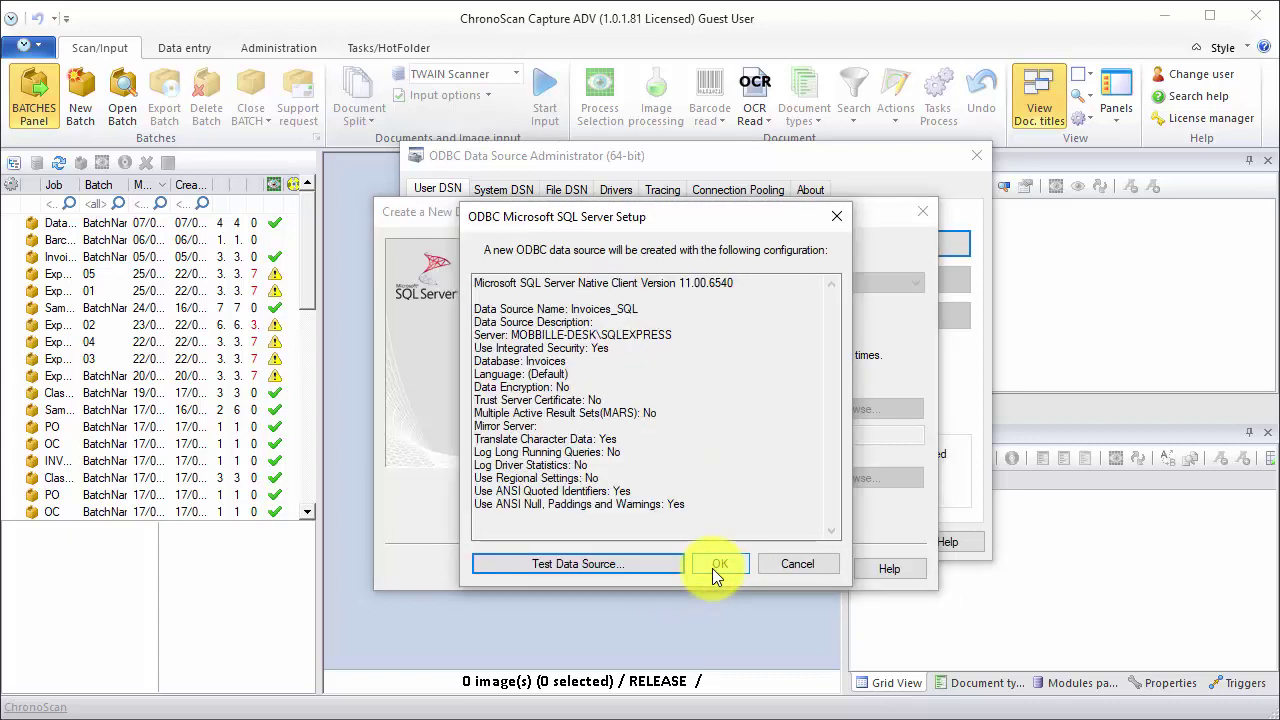
left_click(631, 565)
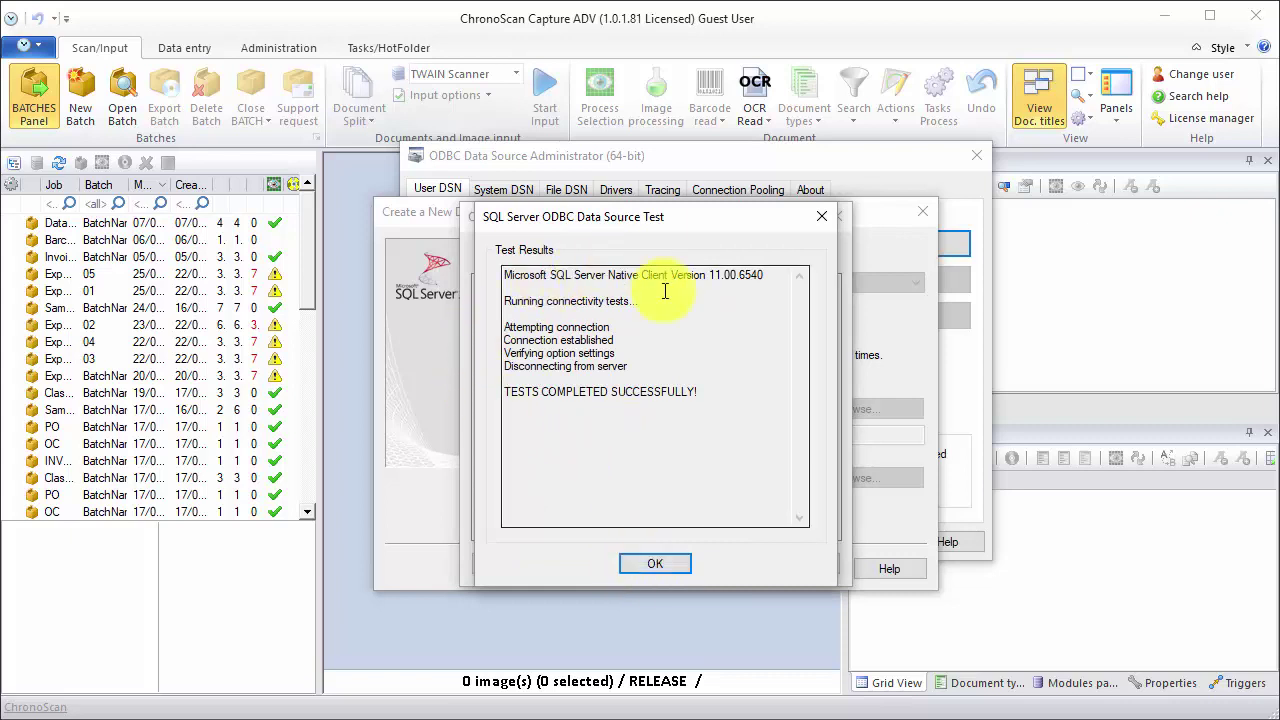
left_click(663, 563)
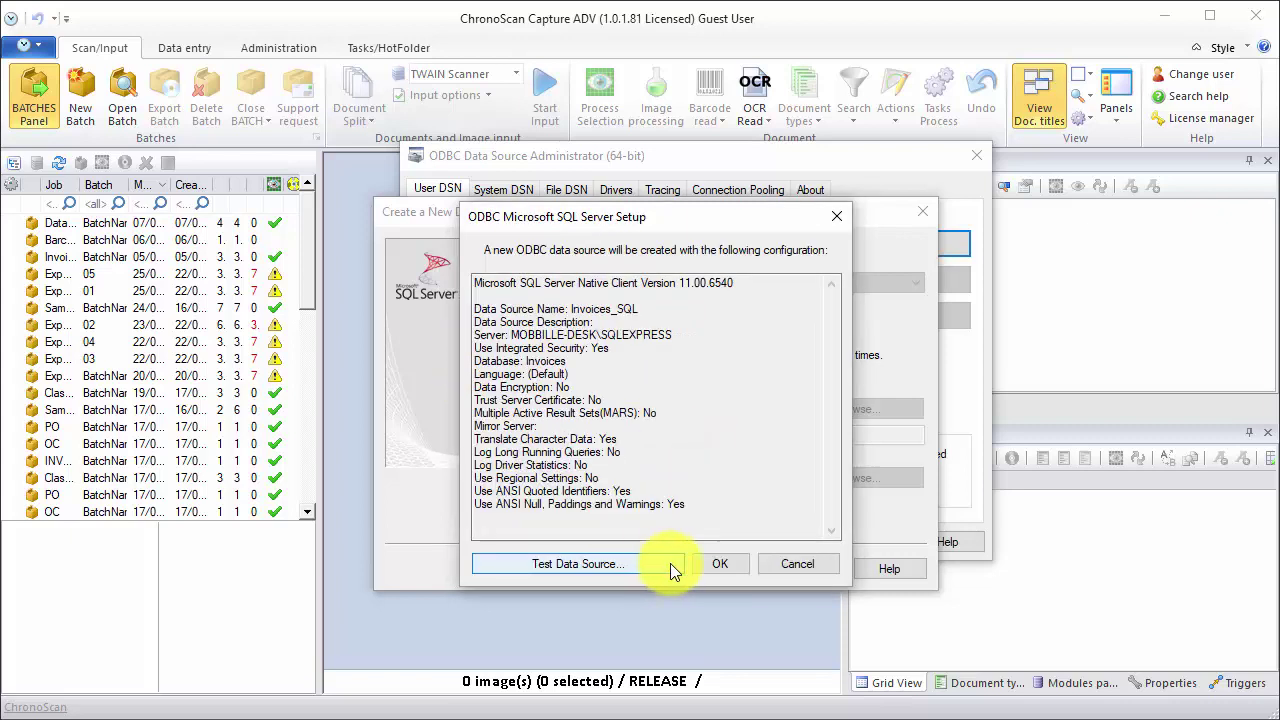
left_click(731, 565)
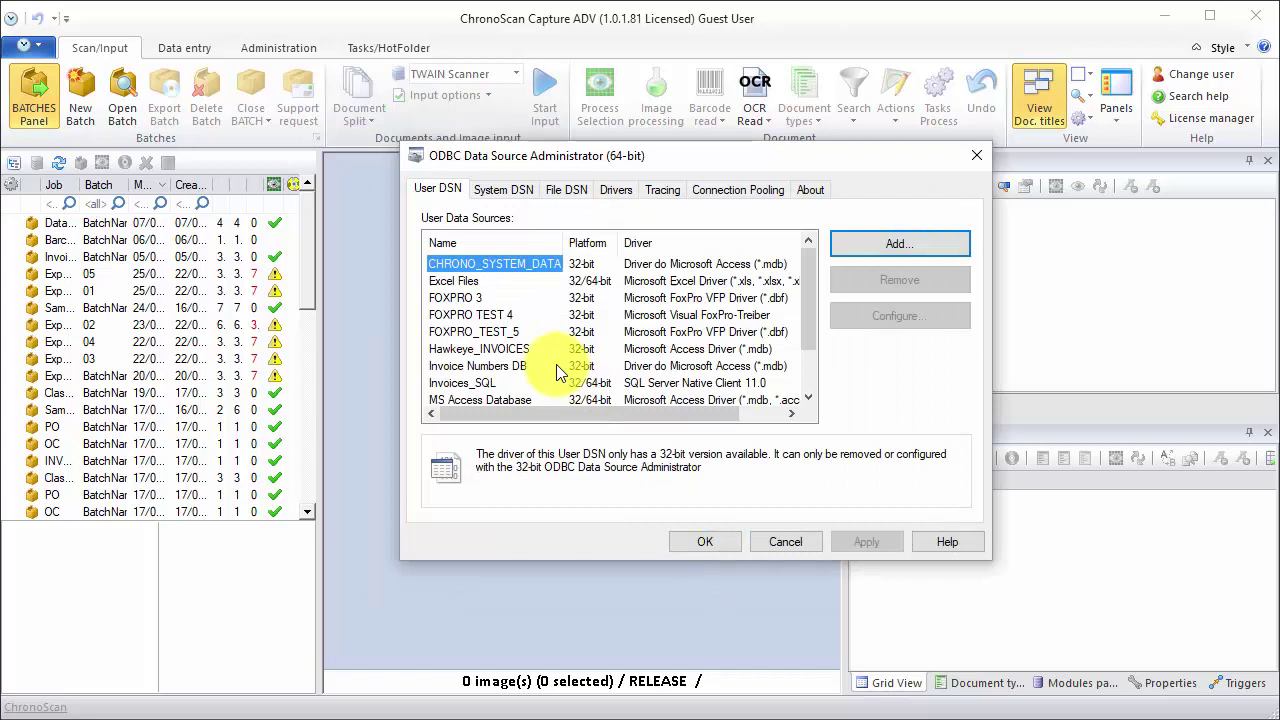
left_click_drag(804, 280, 786, 328)
left_click(460, 349)
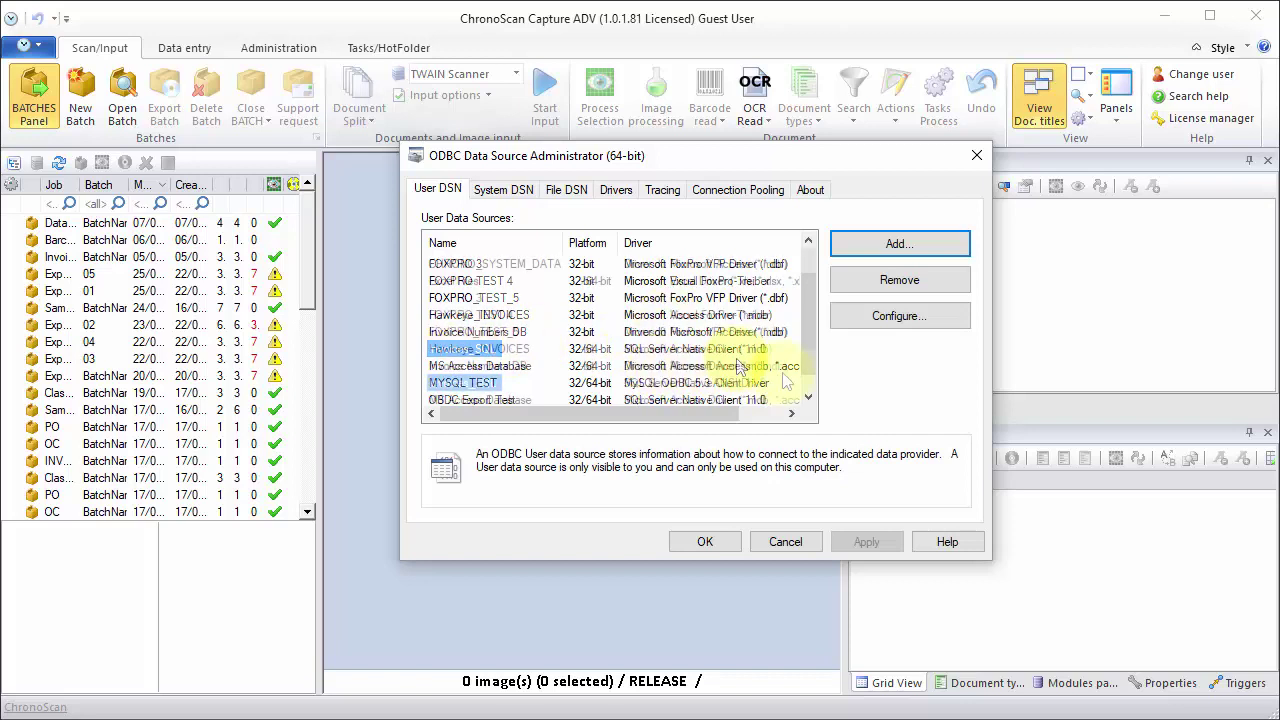
Add another user data source with the Microsoft Access Driver (*.mdb, *.accdb) and name it Invoices_MDB
left_click(874, 242)
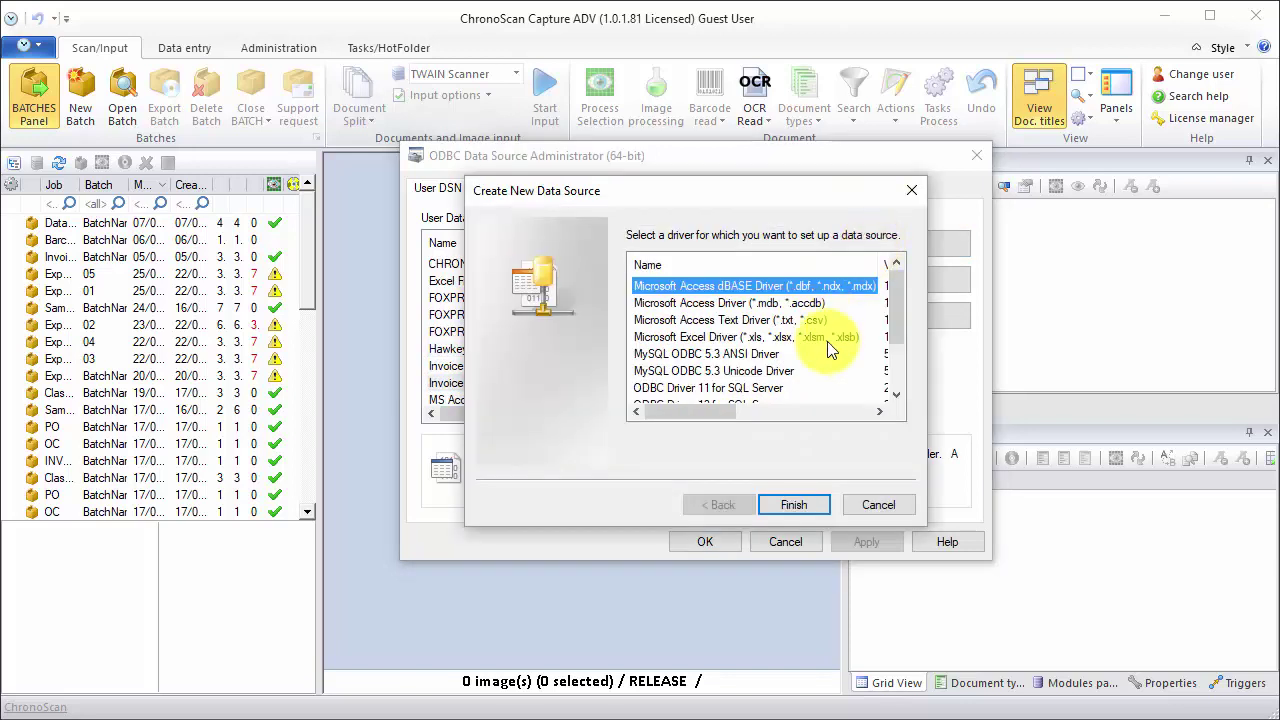
left_click(672, 304)
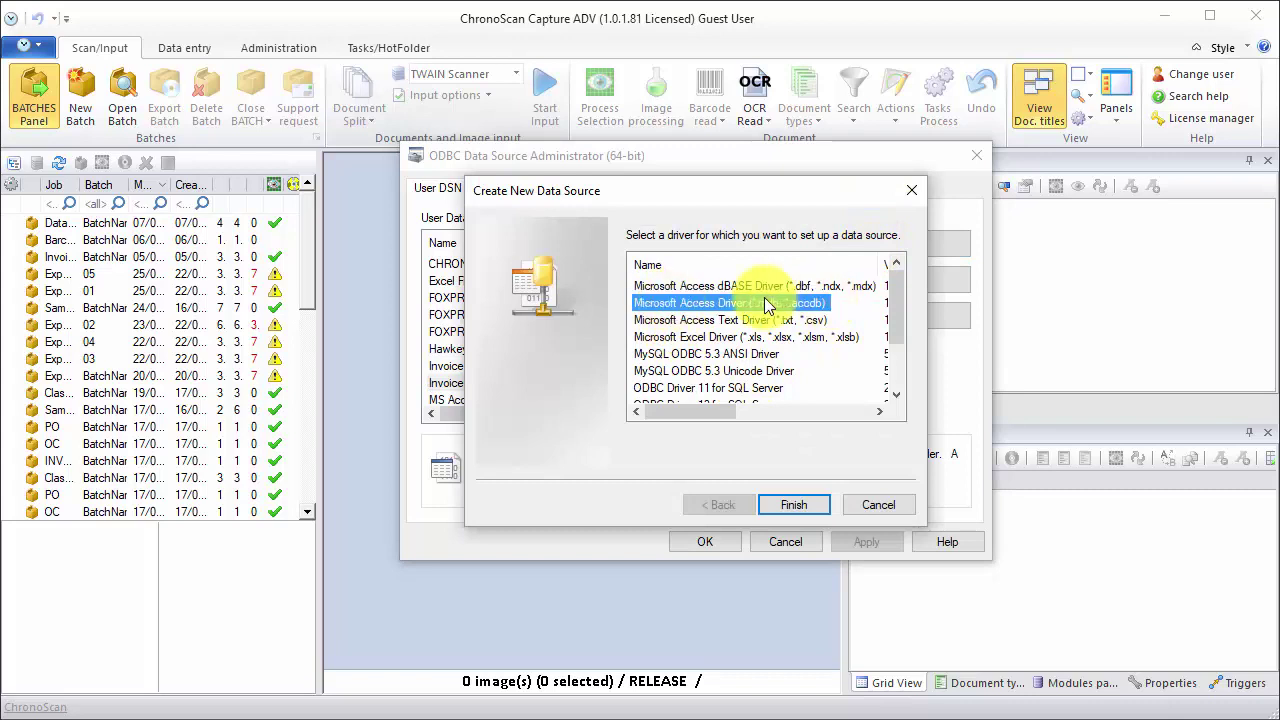
left_click(775, 505)
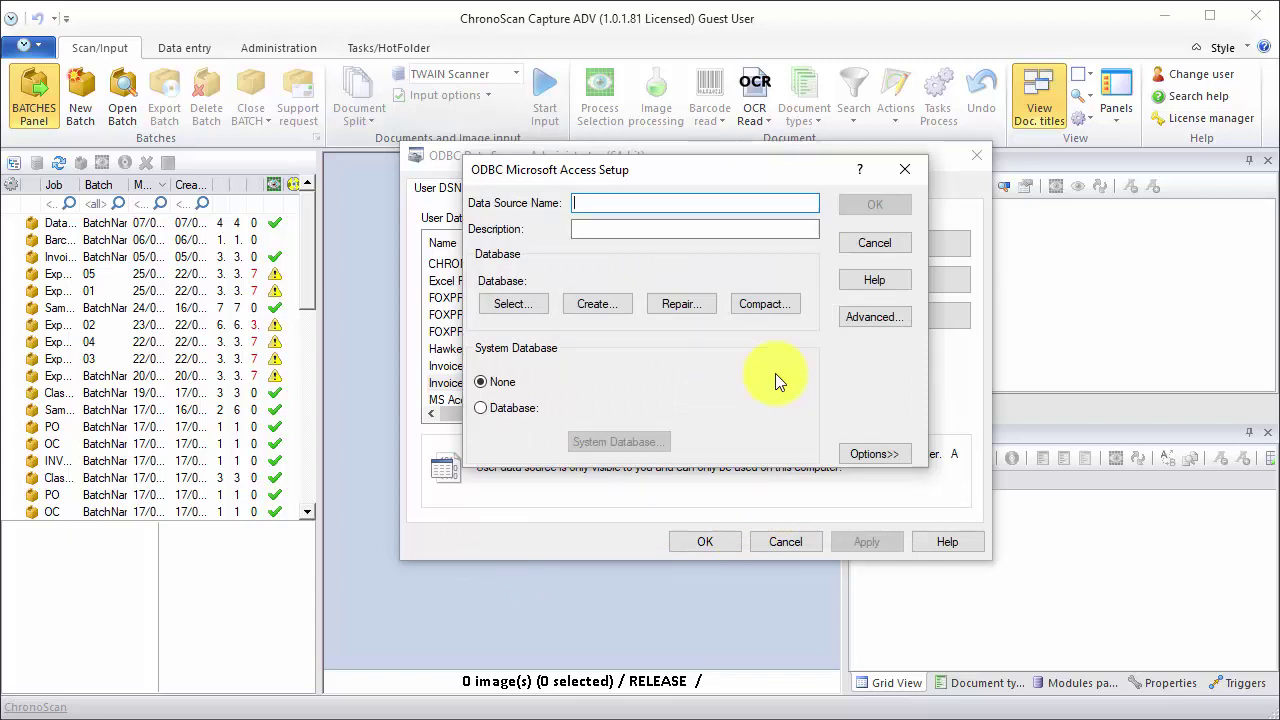
type("l")
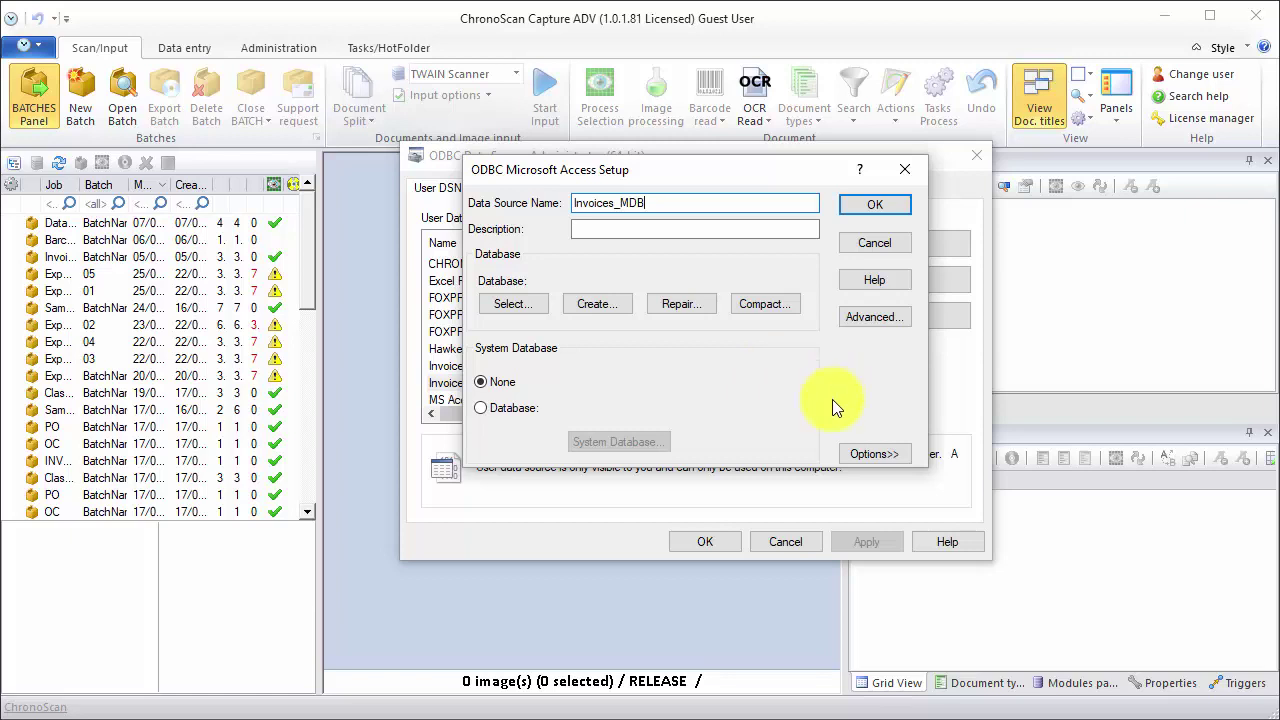
Link the Access data source to the Invoice_Data.mdb database on drive d: CASA
left_click(512, 306)
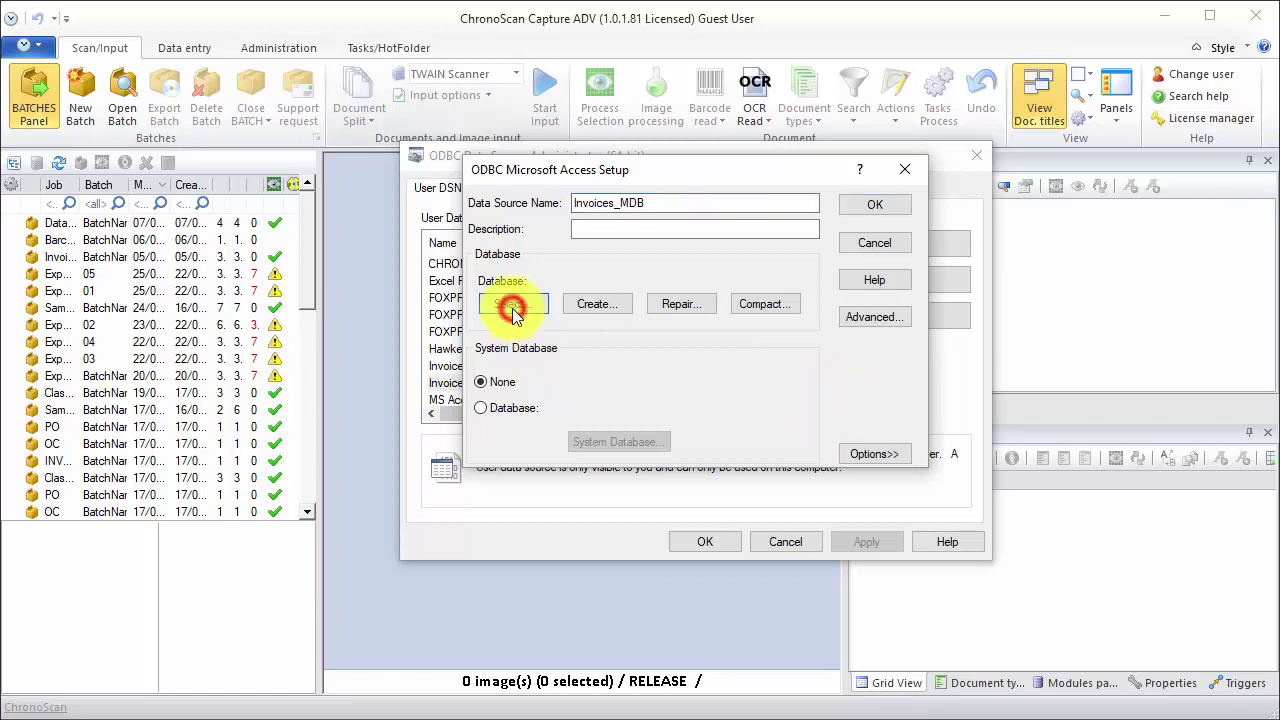
left_click_drag(789, 313, 785, 425)
left_click(785, 425)
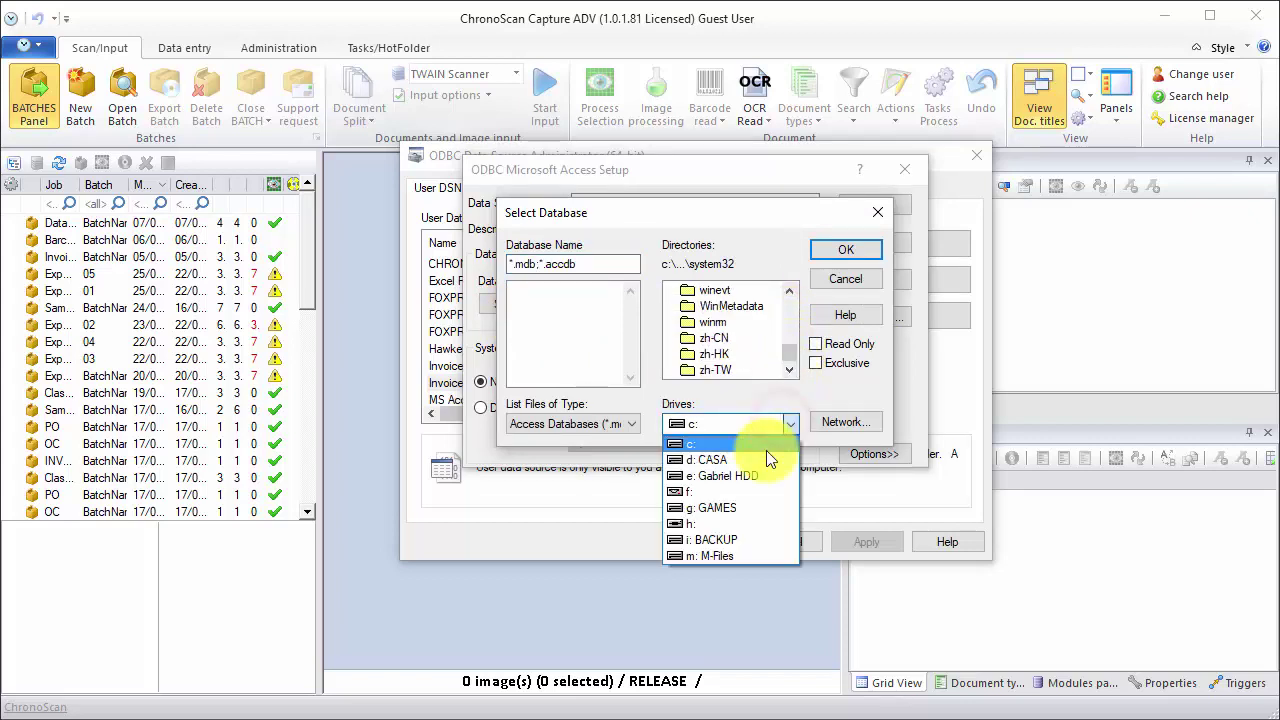
left_click(700, 478)
left_click(566, 290)
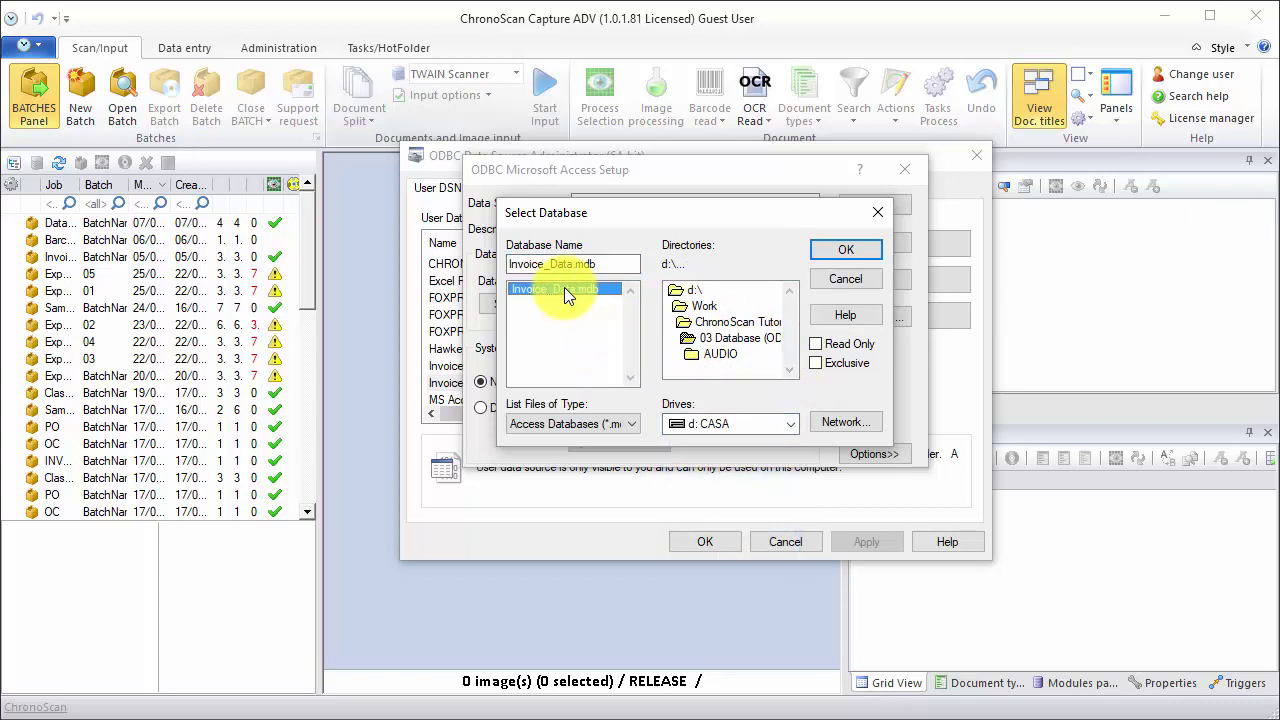
left_click(837, 251)
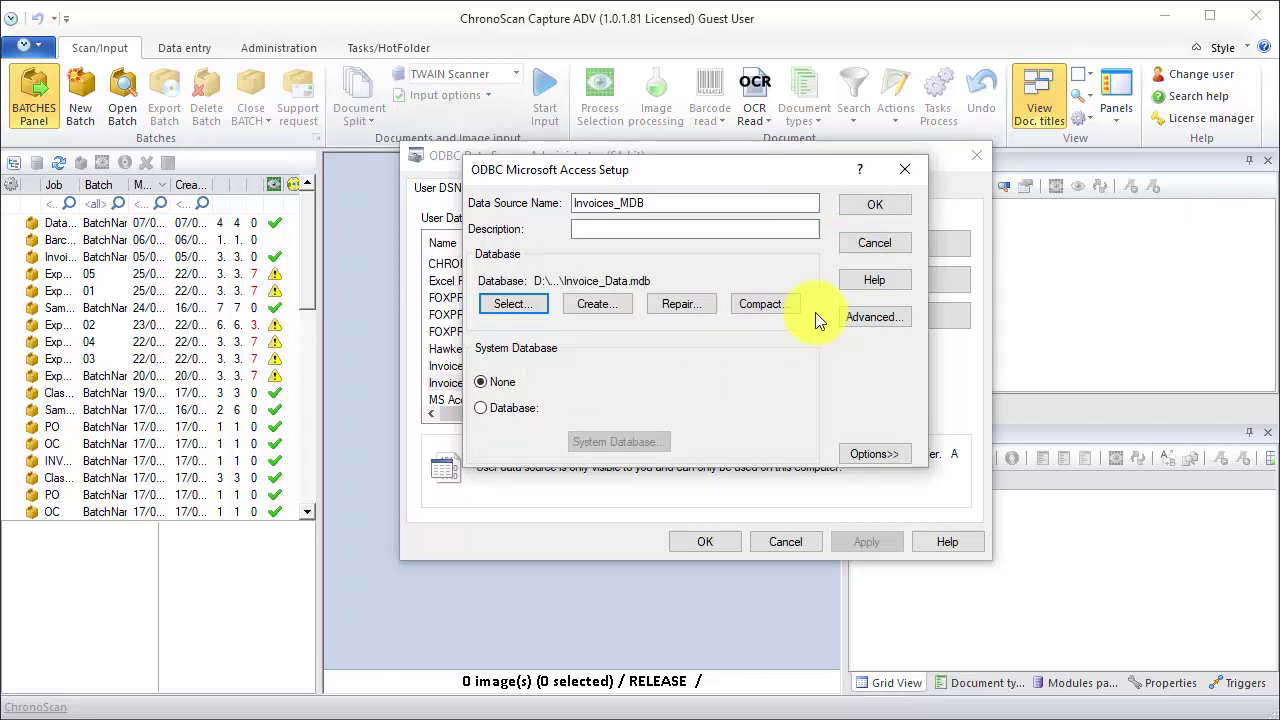
Save the Invoices_MDB data source, check it in the user data sources, and close the ODBC Data Source Administrator
left_click(876, 204)
left_click_drag(802, 264, 802, 351)
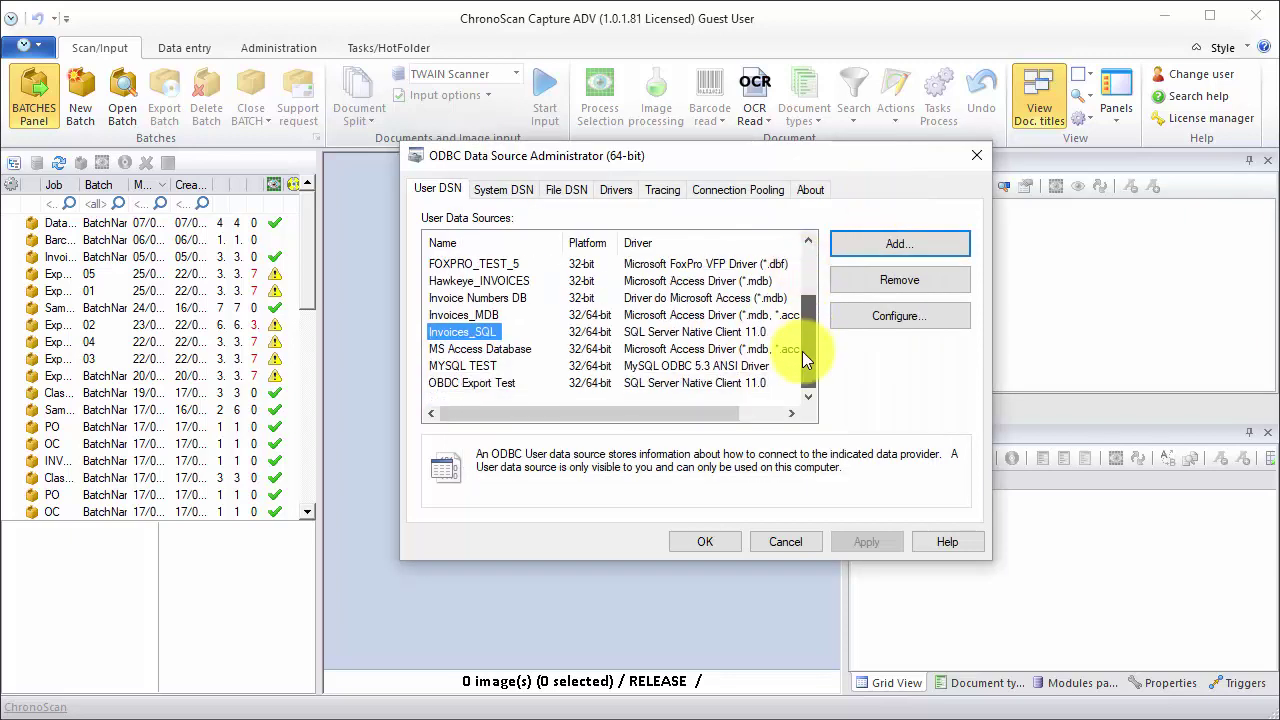
left_click(691, 541)
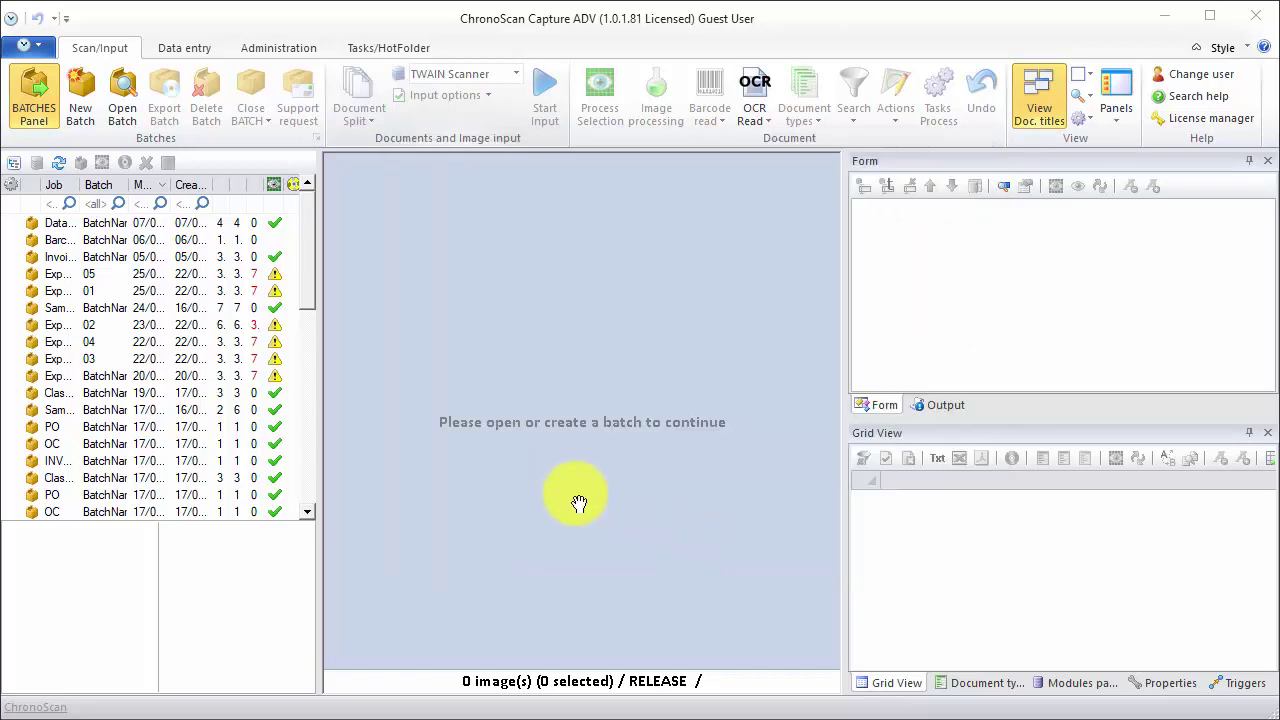
Open the Database Export batch and display its first document in data entry view for a close look at the line items
double_click(72, 230)
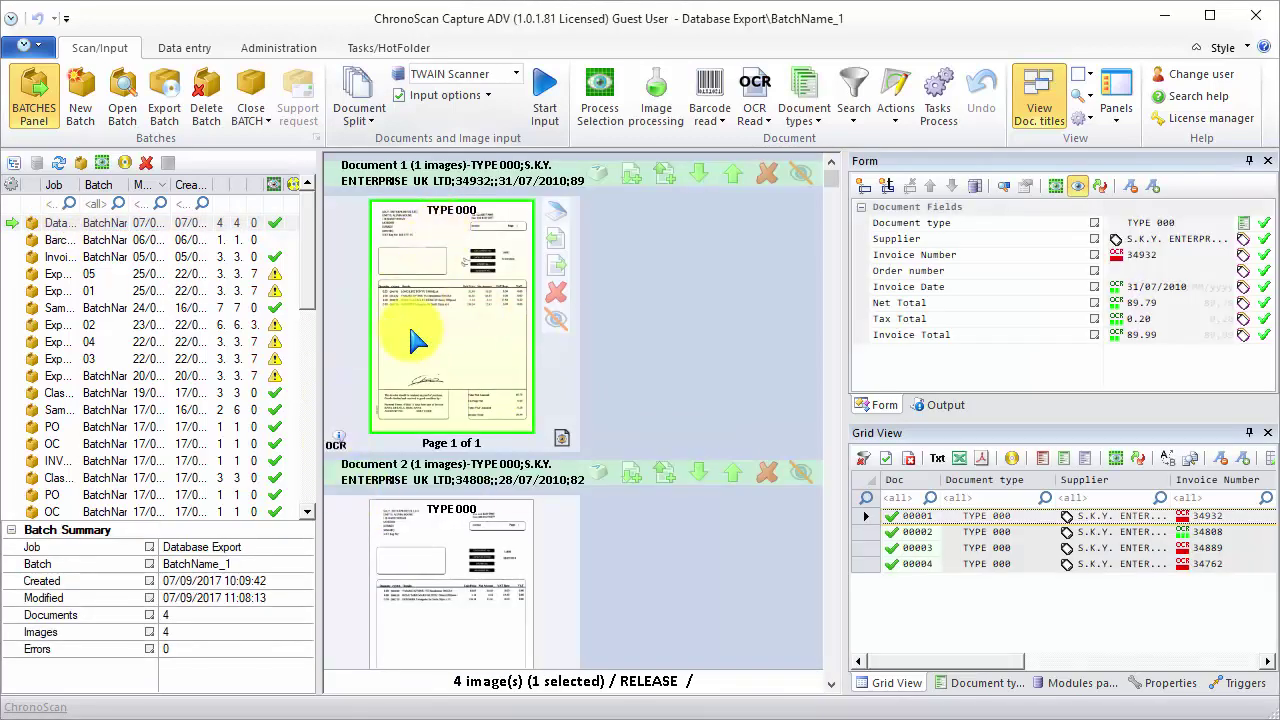
double_click(410, 335)
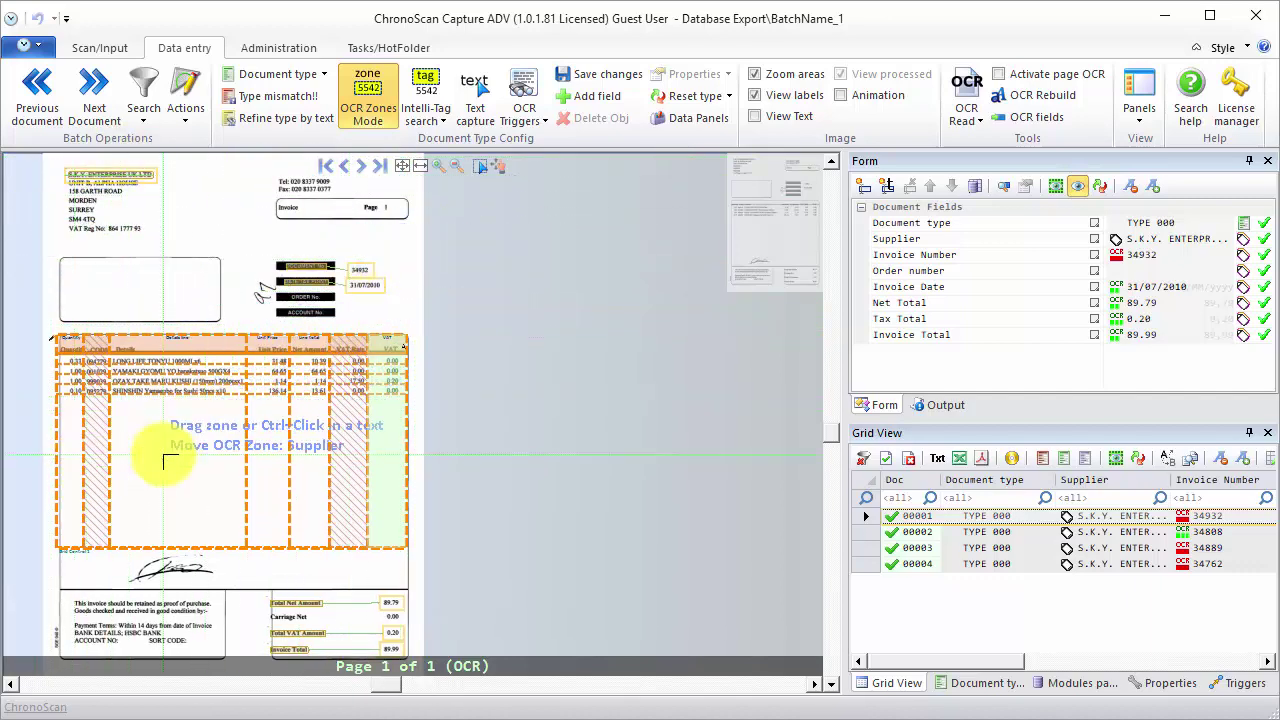
scroll(165, 459, "up", 1)
scroll(200, 480, "up", 1)
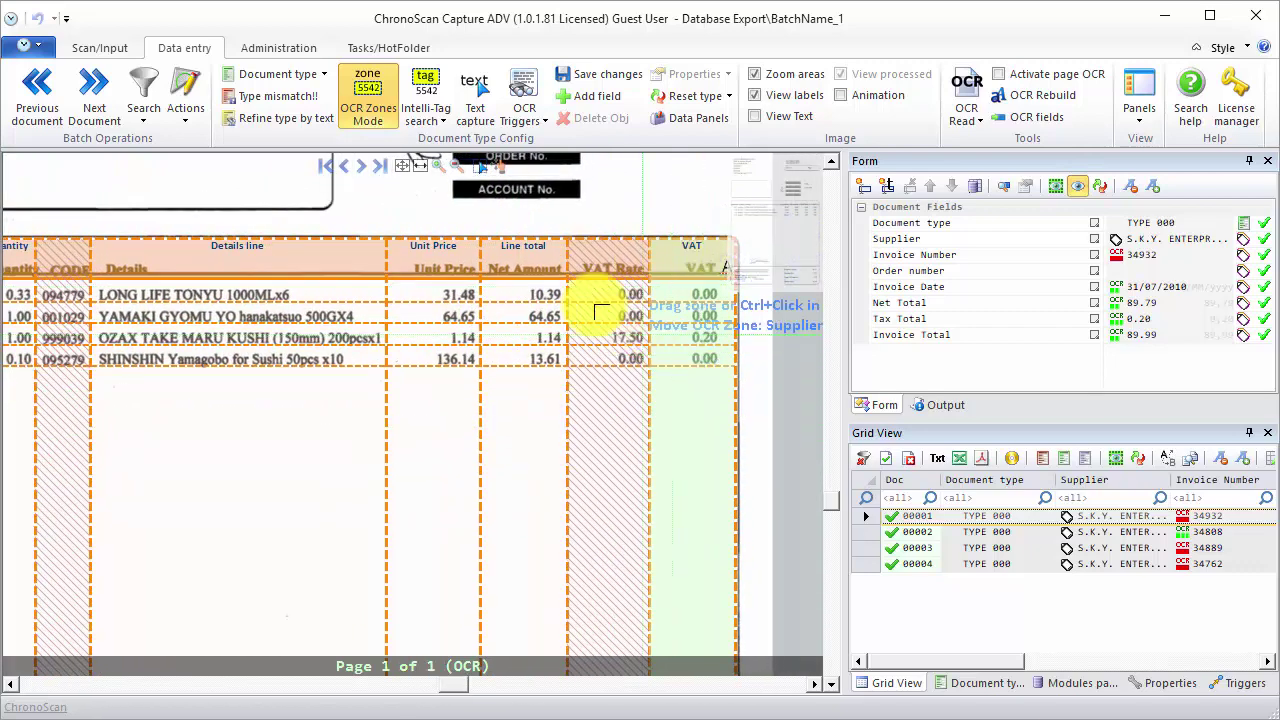
Open the export setup for the Database Export batch and remove the ChronoScan PDF Text output module
scroll(531, 386, "down", 1)
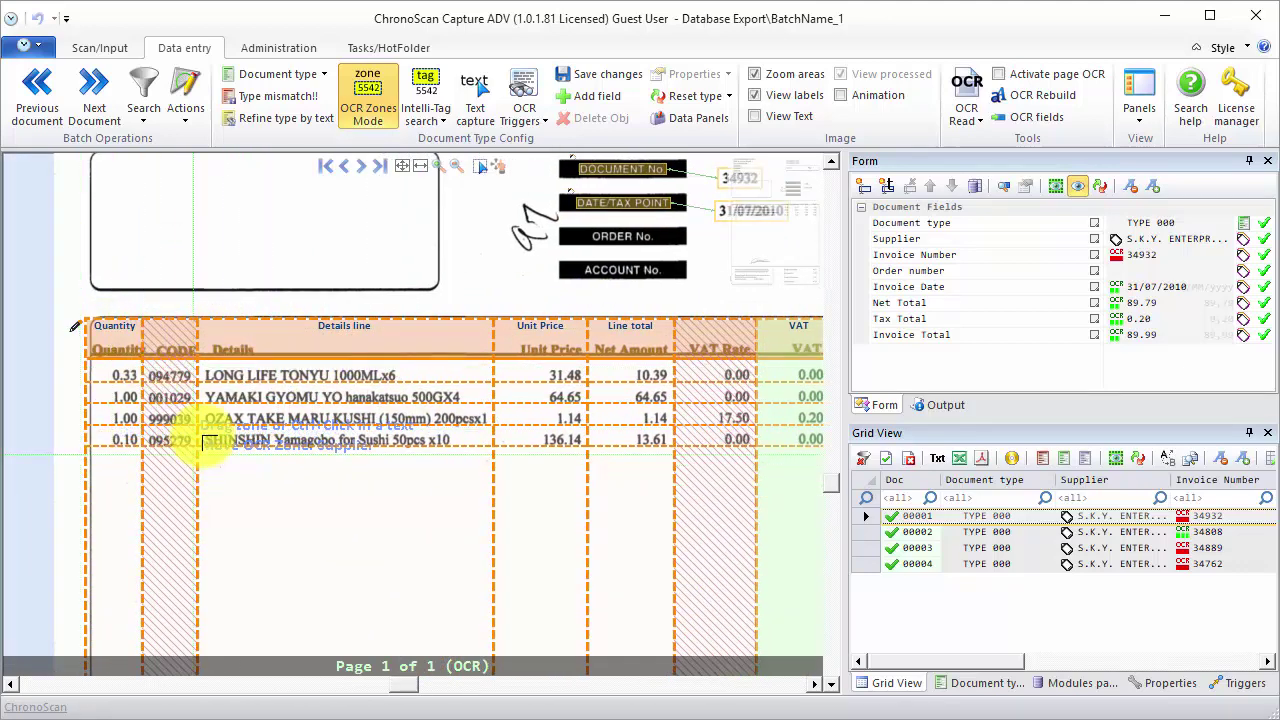
left_click(100, 48)
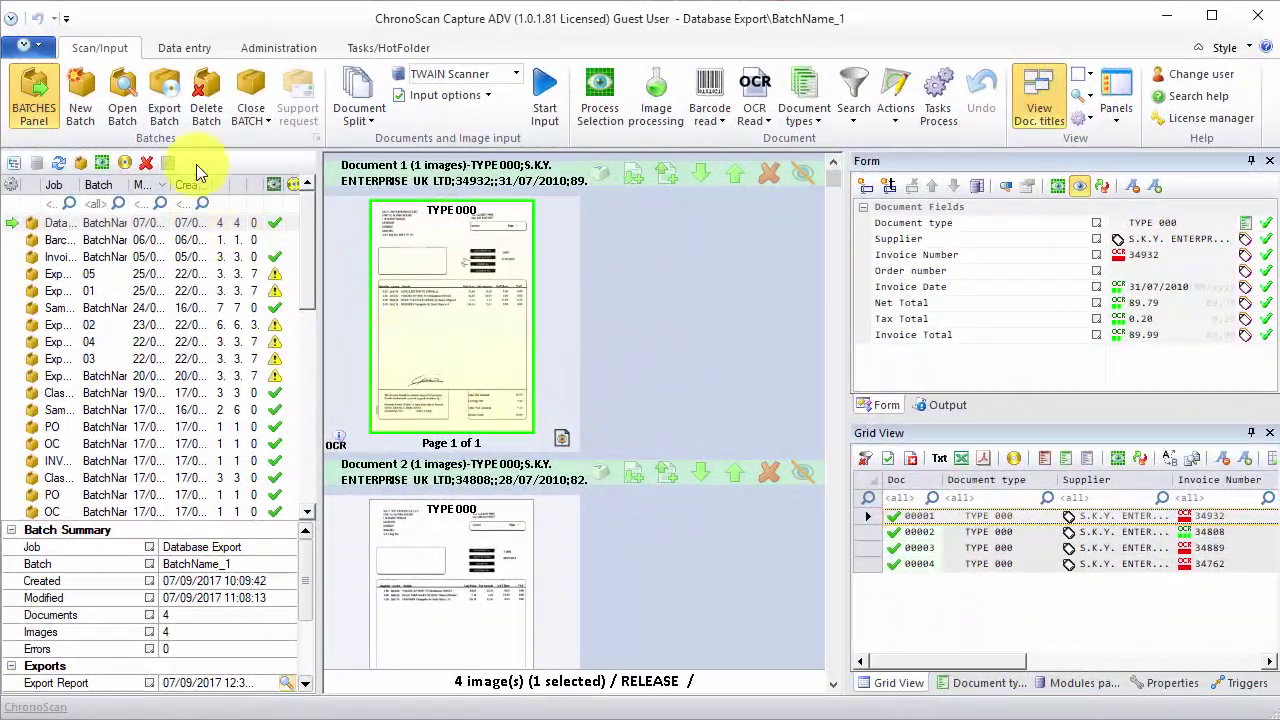
left_click(176, 104)
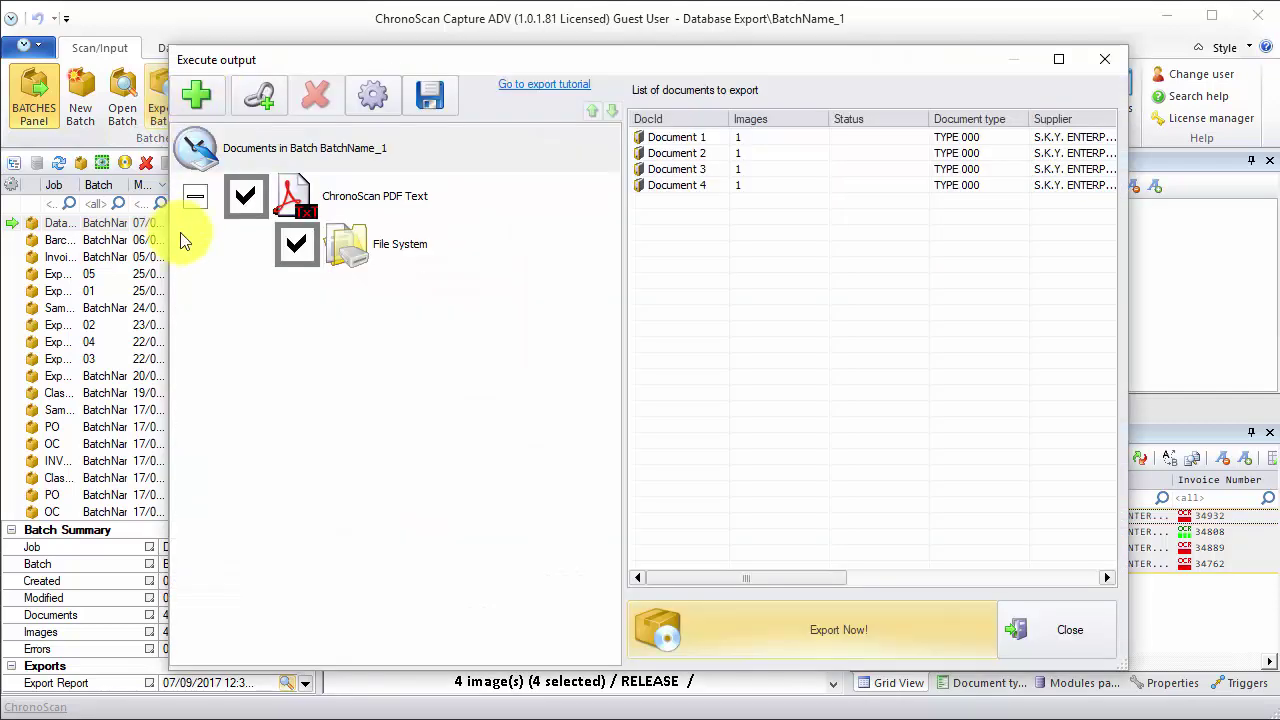
left_click(316, 200)
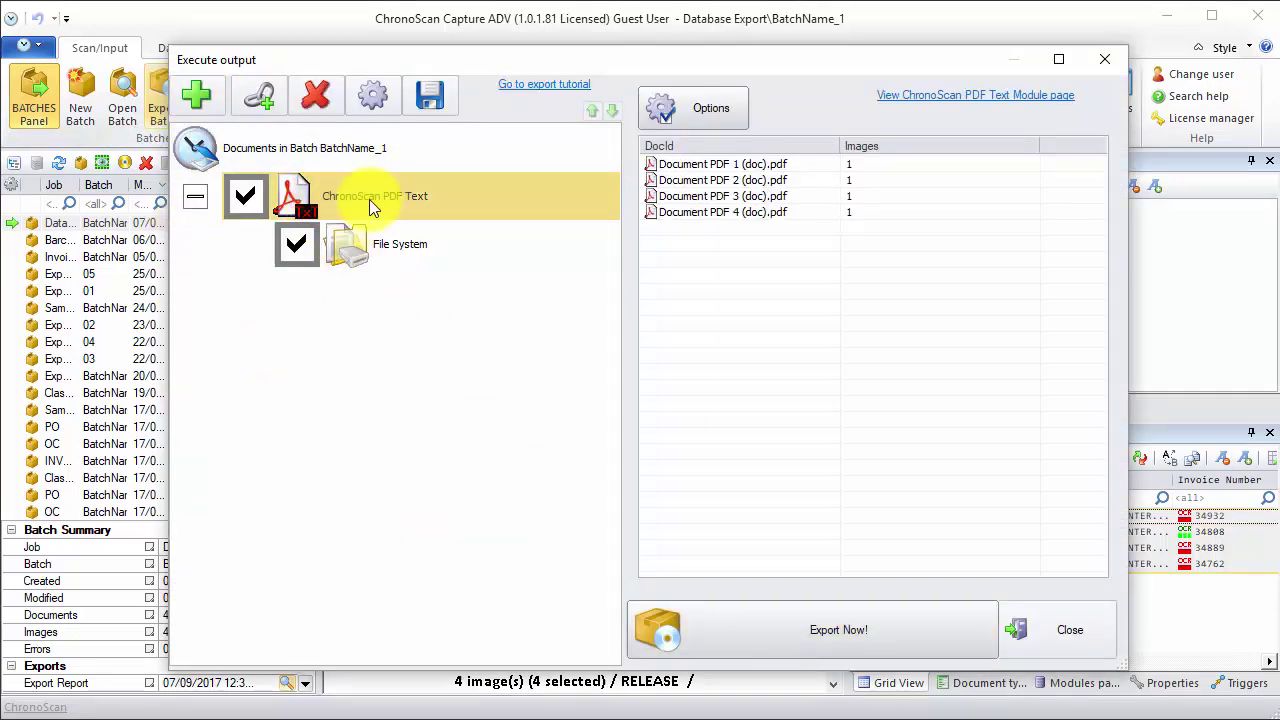
left_click(305, 105)
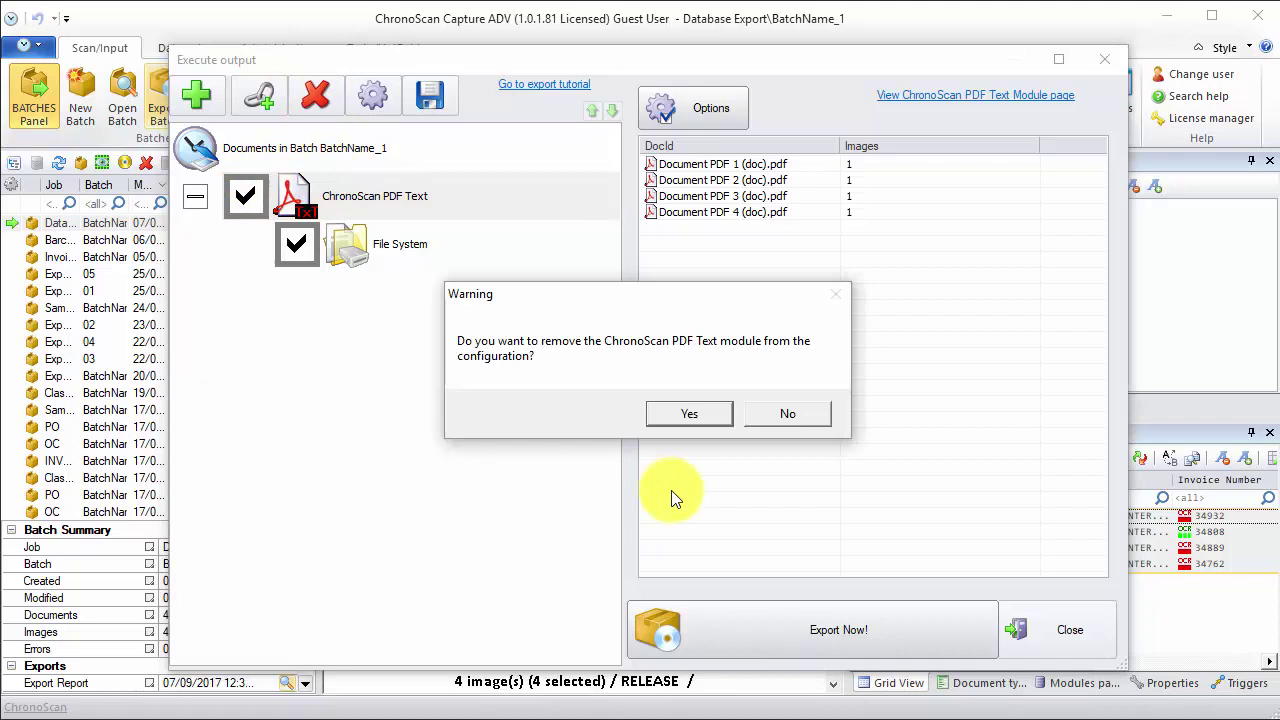
left_click(654, 413)
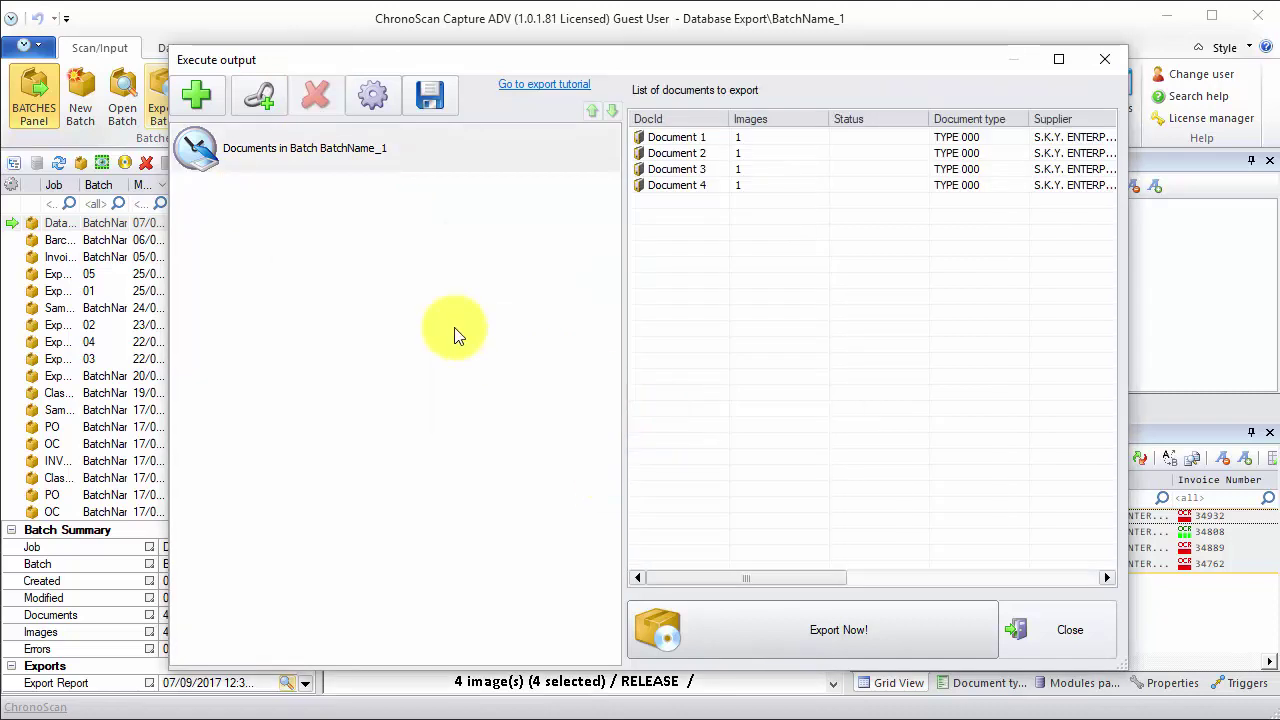
Add an output that uses the ODBC Export format with File System as its destination
left_click(199, 98)
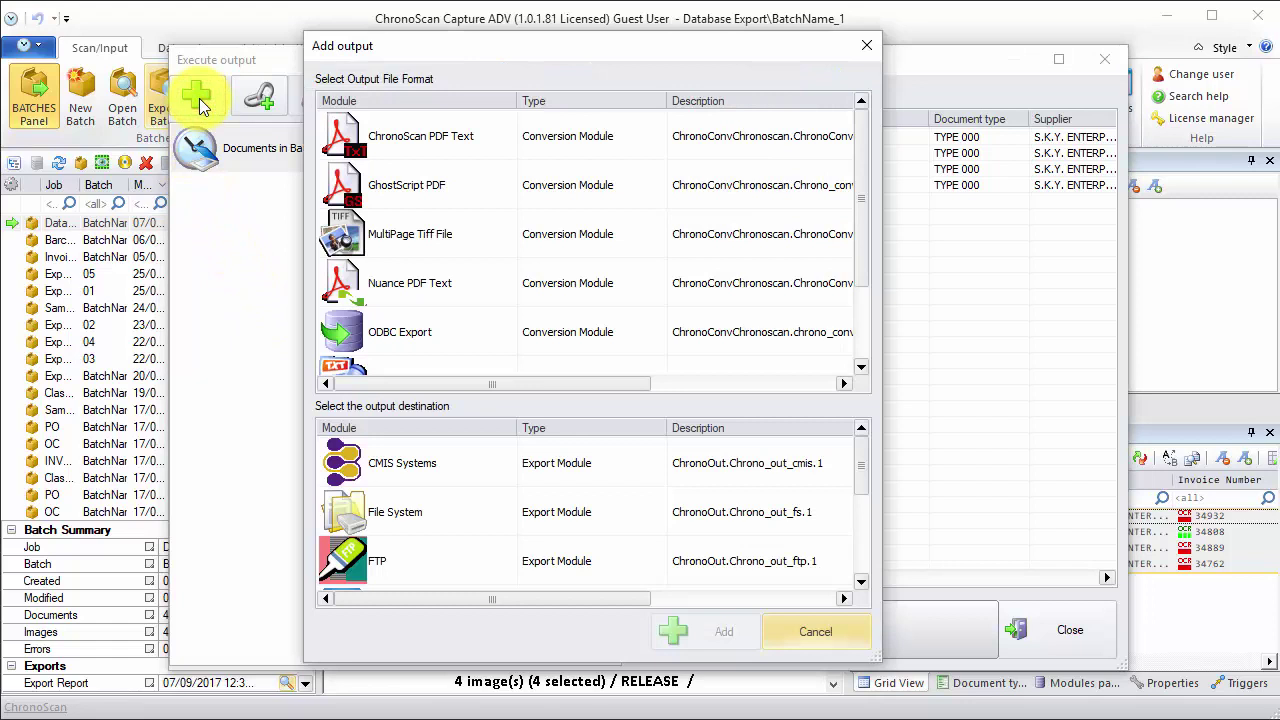
left_click(393, 335)
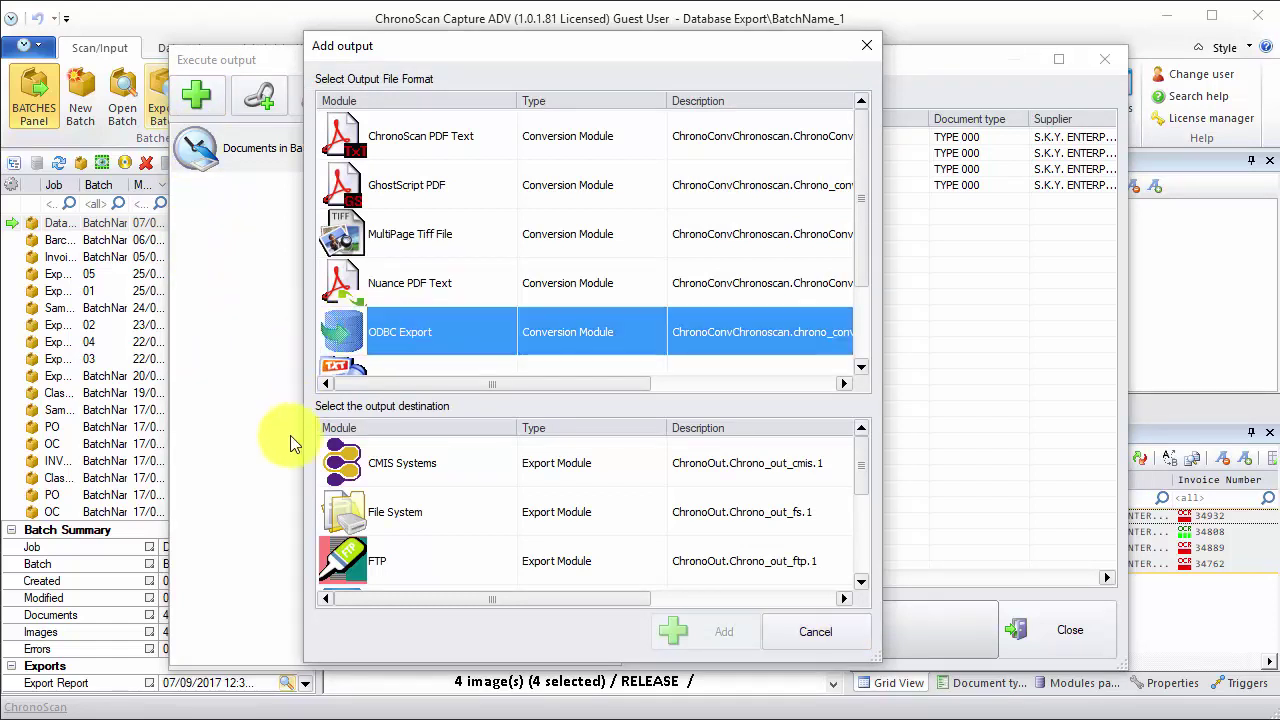
left_click(394, 502)
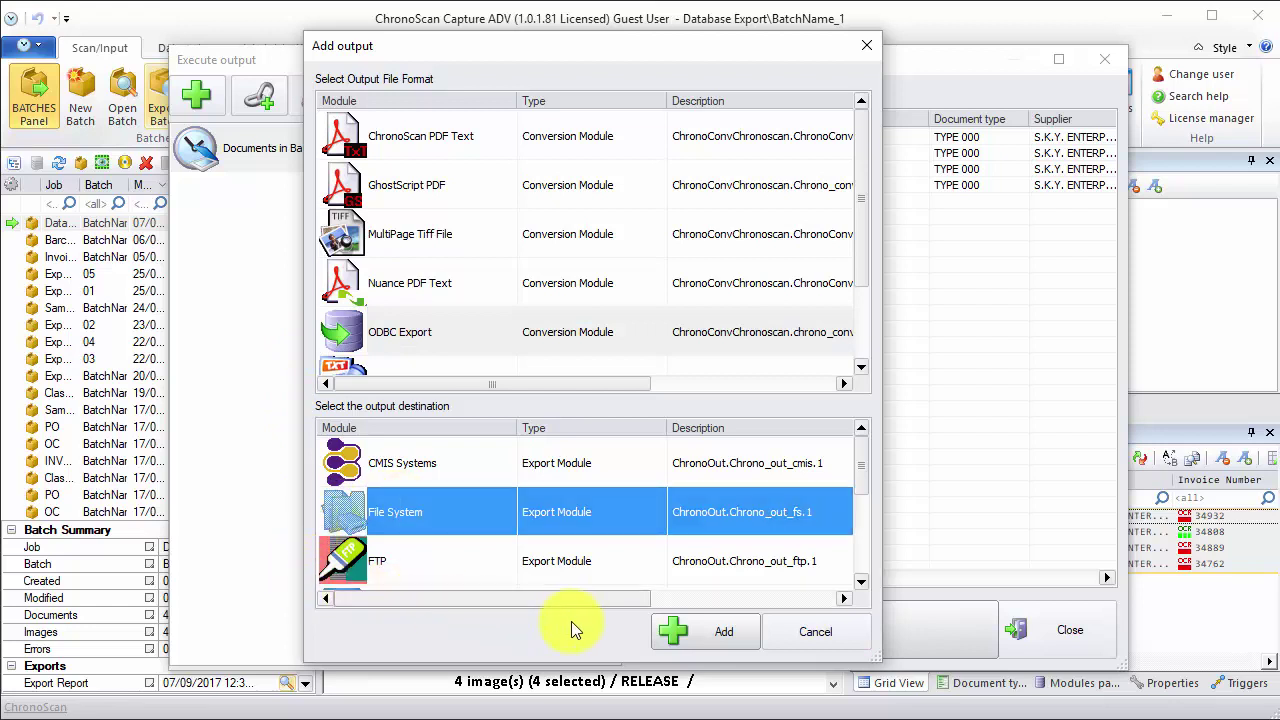
left_click(707, 631)
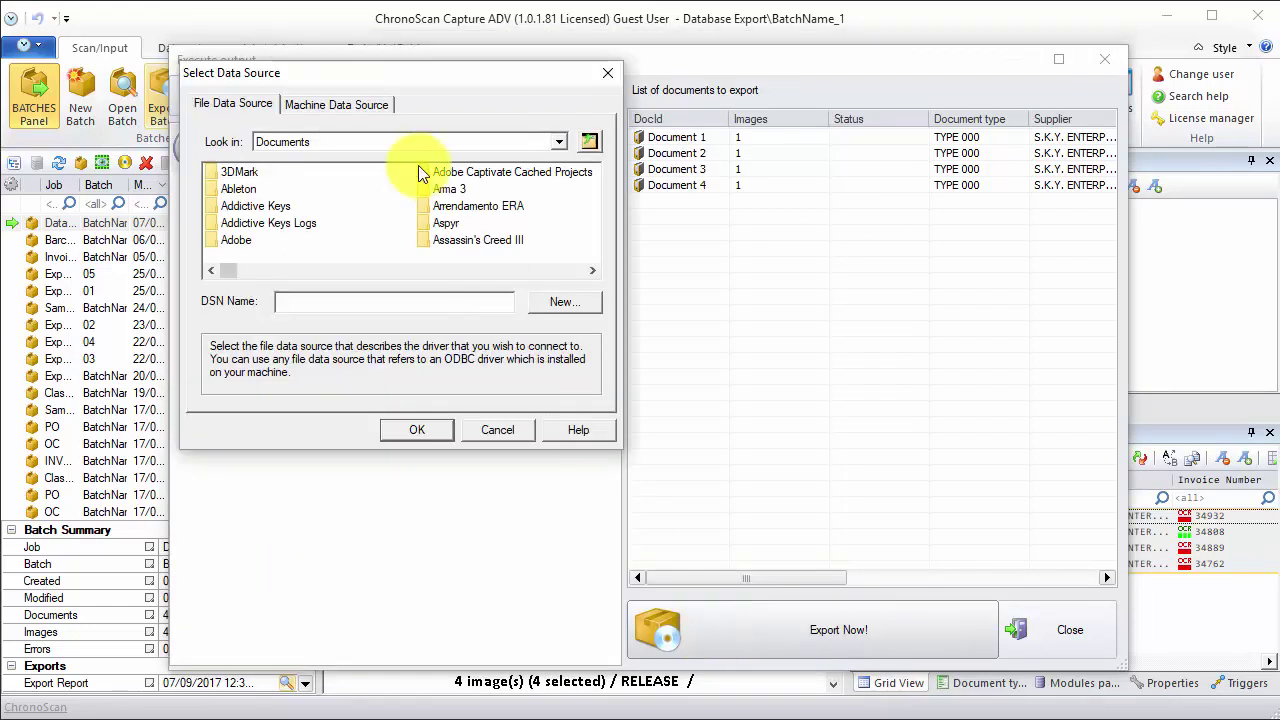
Connect the ODBC export to the Invoices_MDB machine data source
left_click(367, 105)
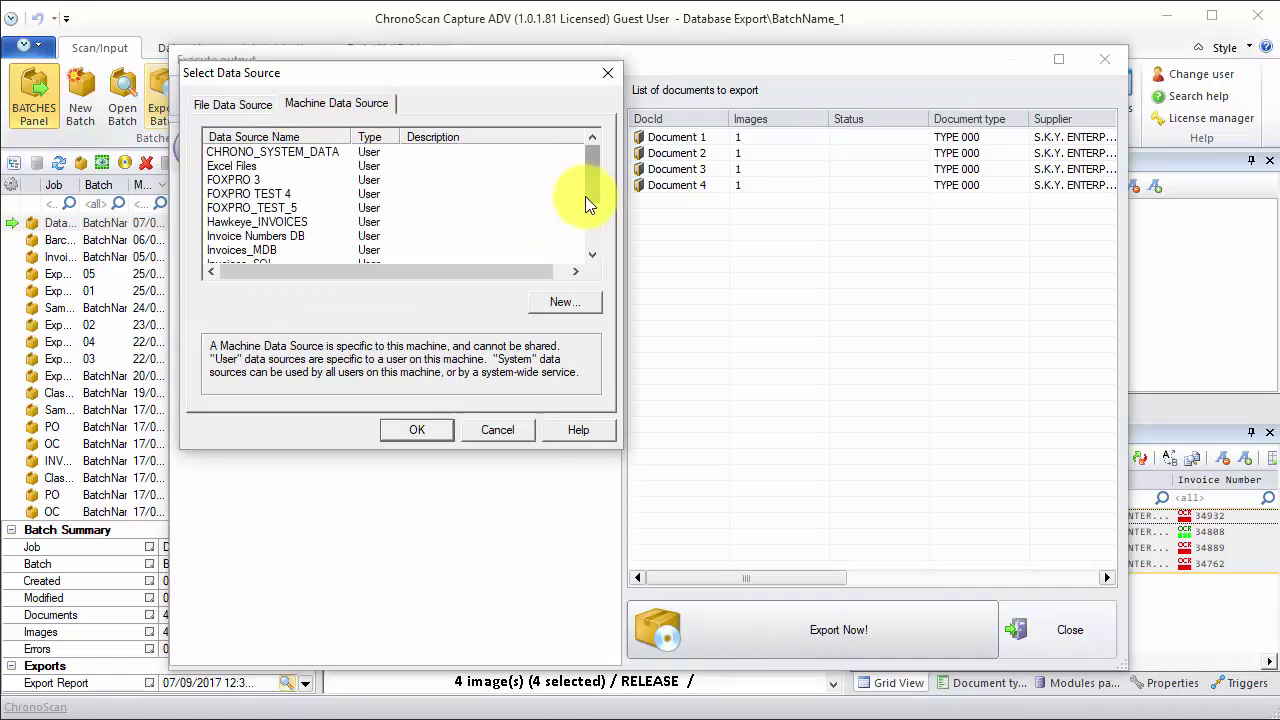
left_click_drag(594, 186, 594, 203)
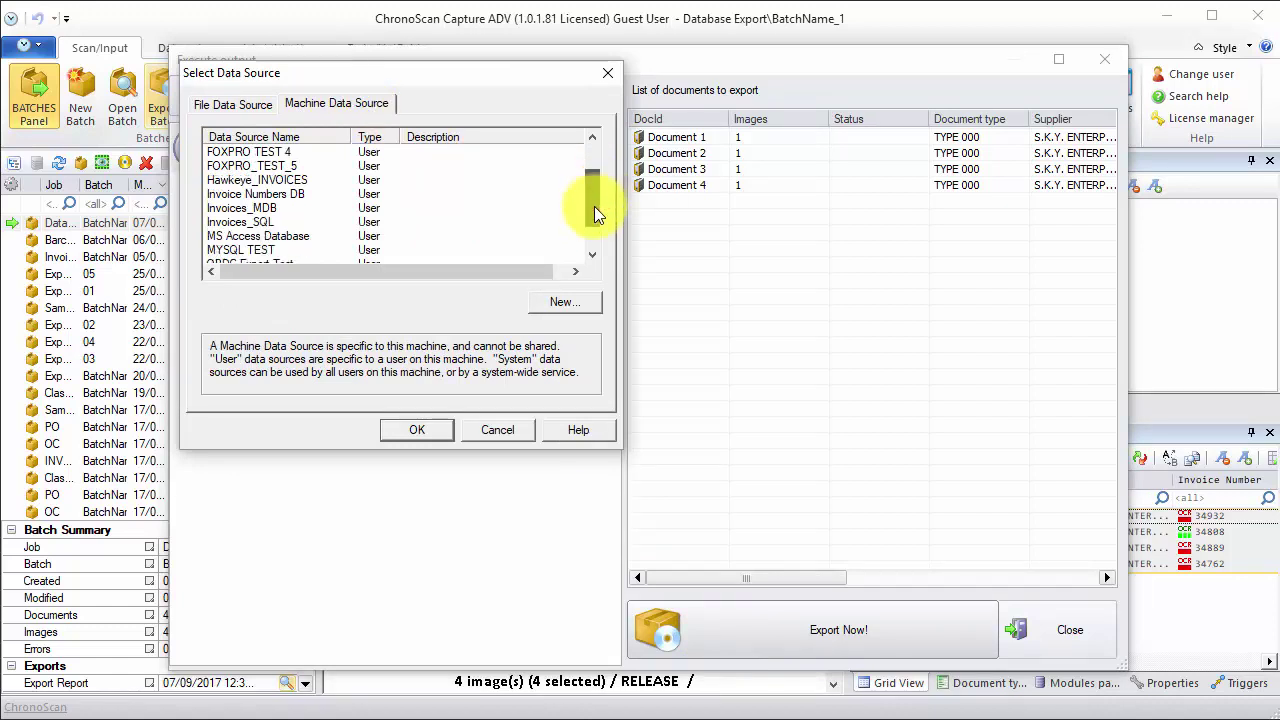
left_click(240, 208)
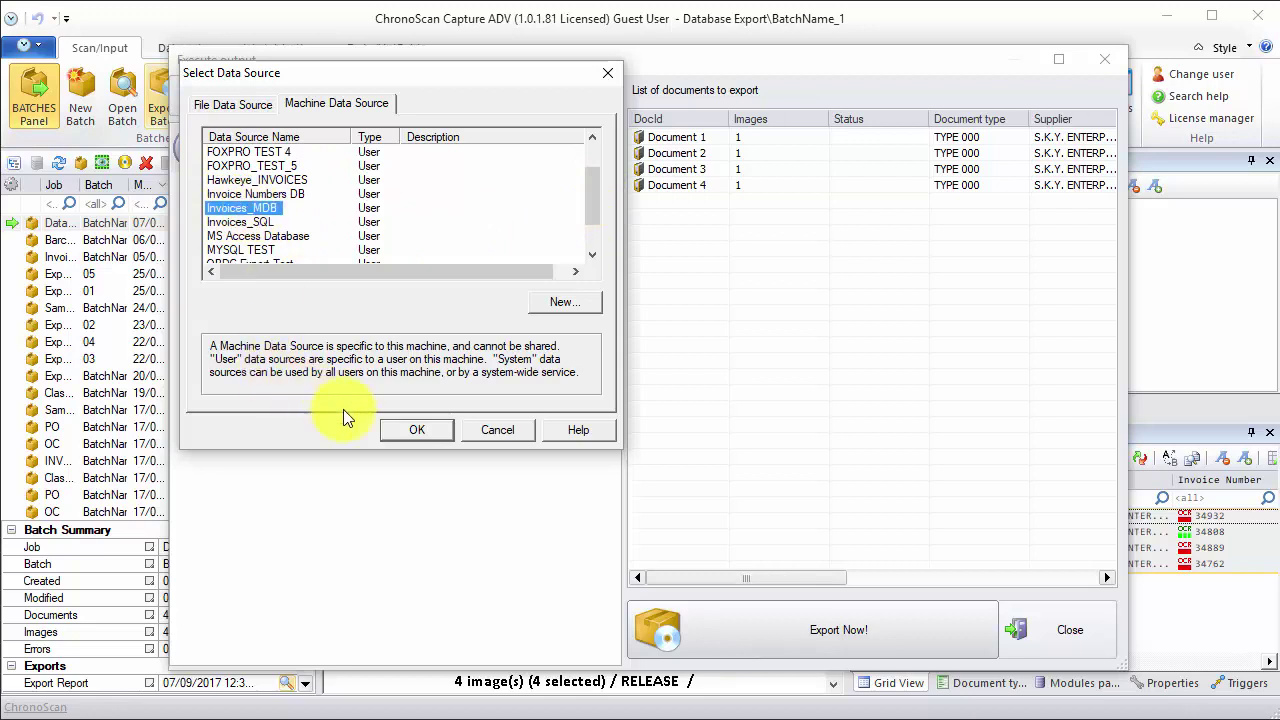
left_click(408, 431)
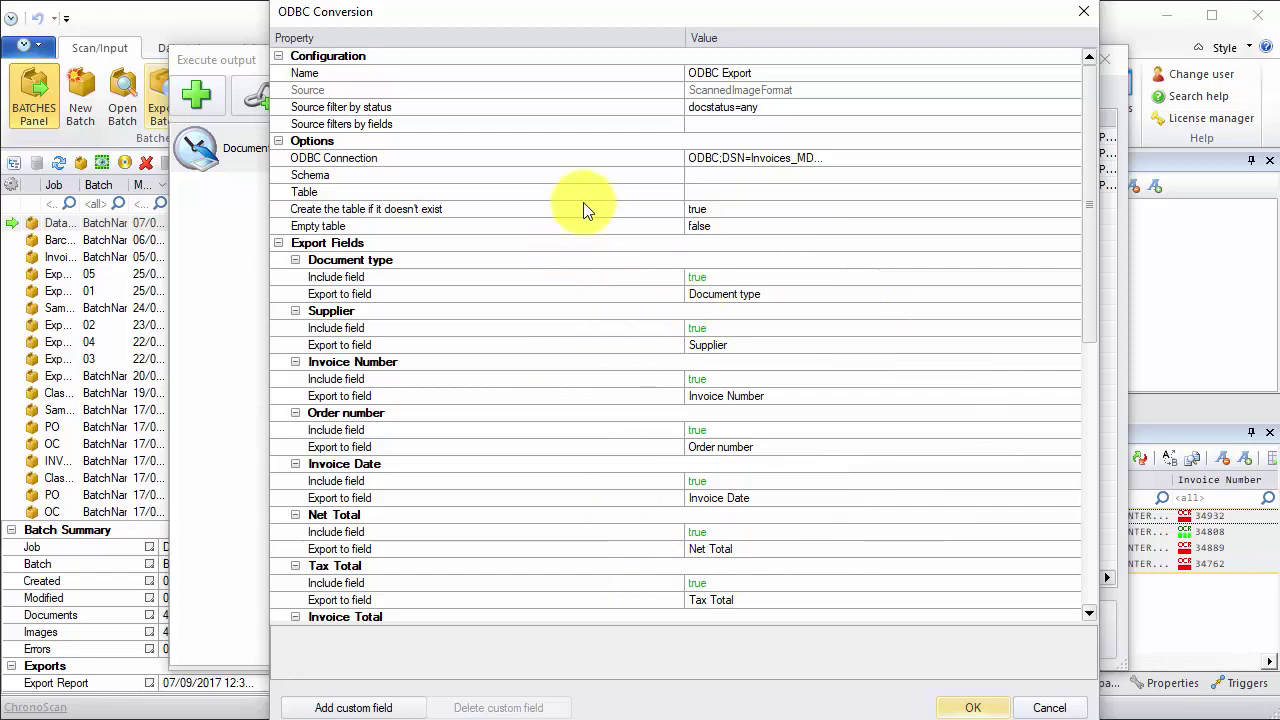
Set the ODBC export's destination table to Invoices and check the list of tables existing in the database
left_click(707, 194)
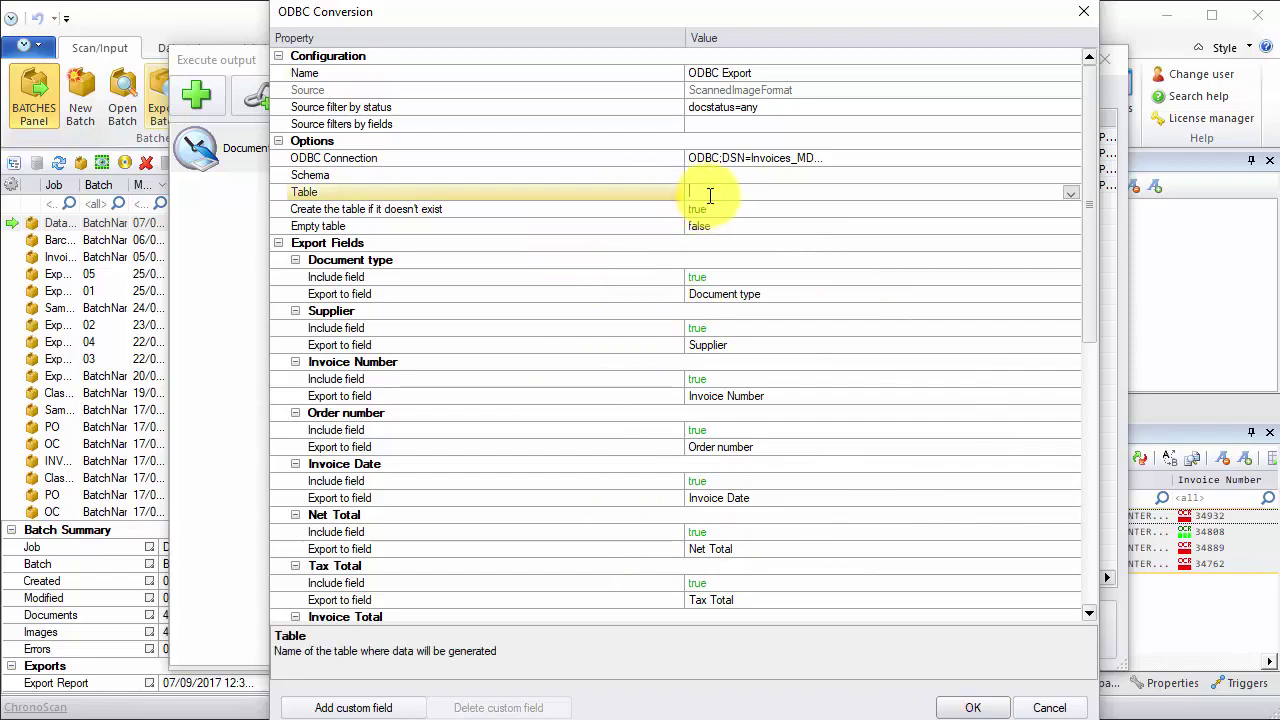
type("Invoices")
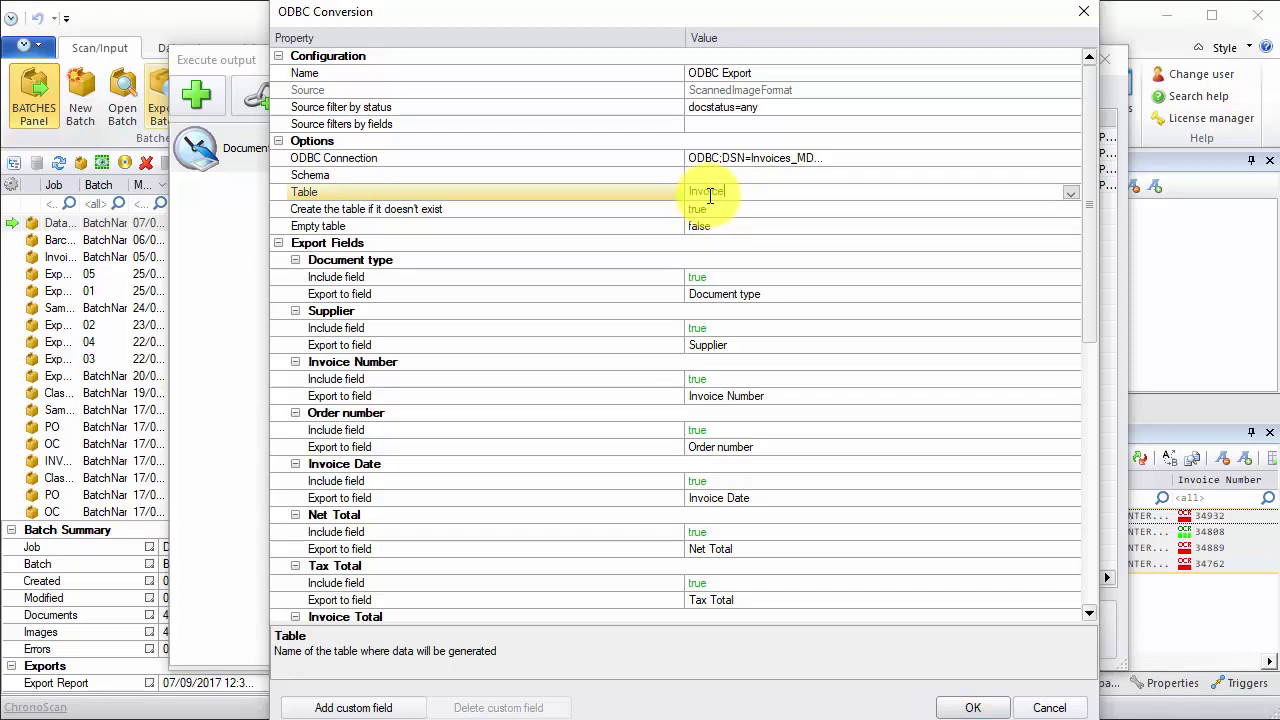
left_click(722, 210)
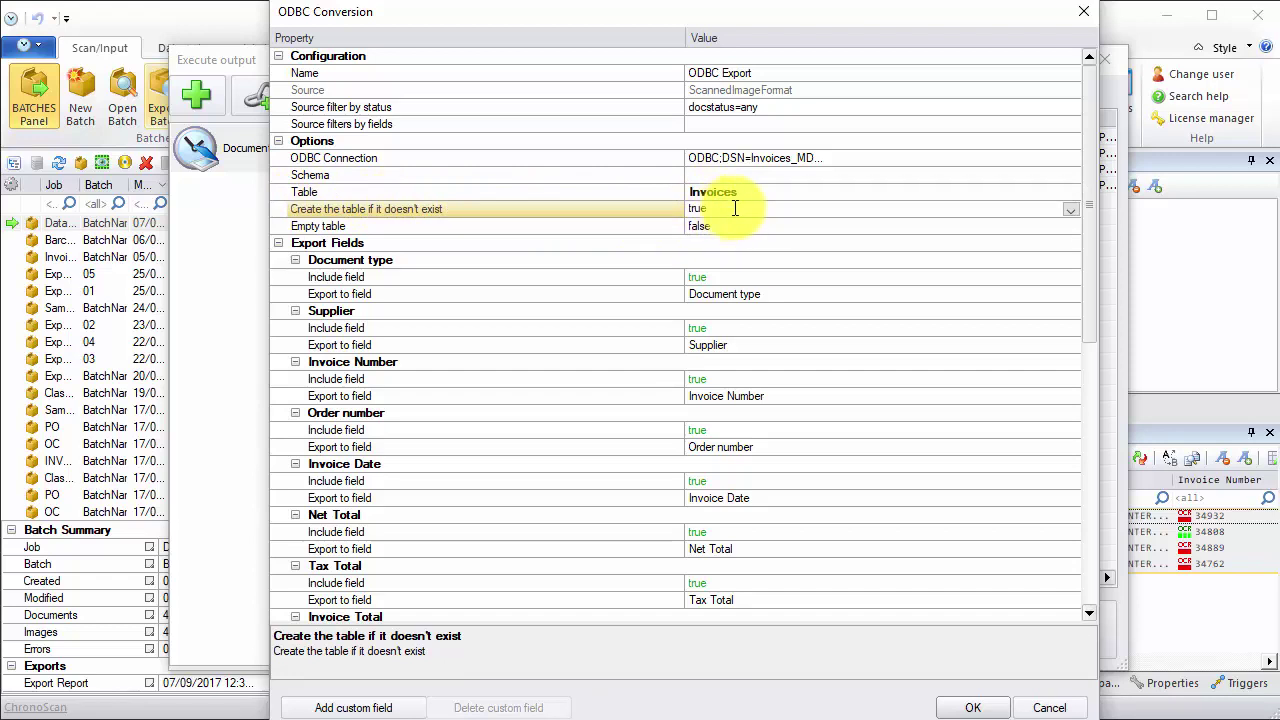
left_click(763, 190)
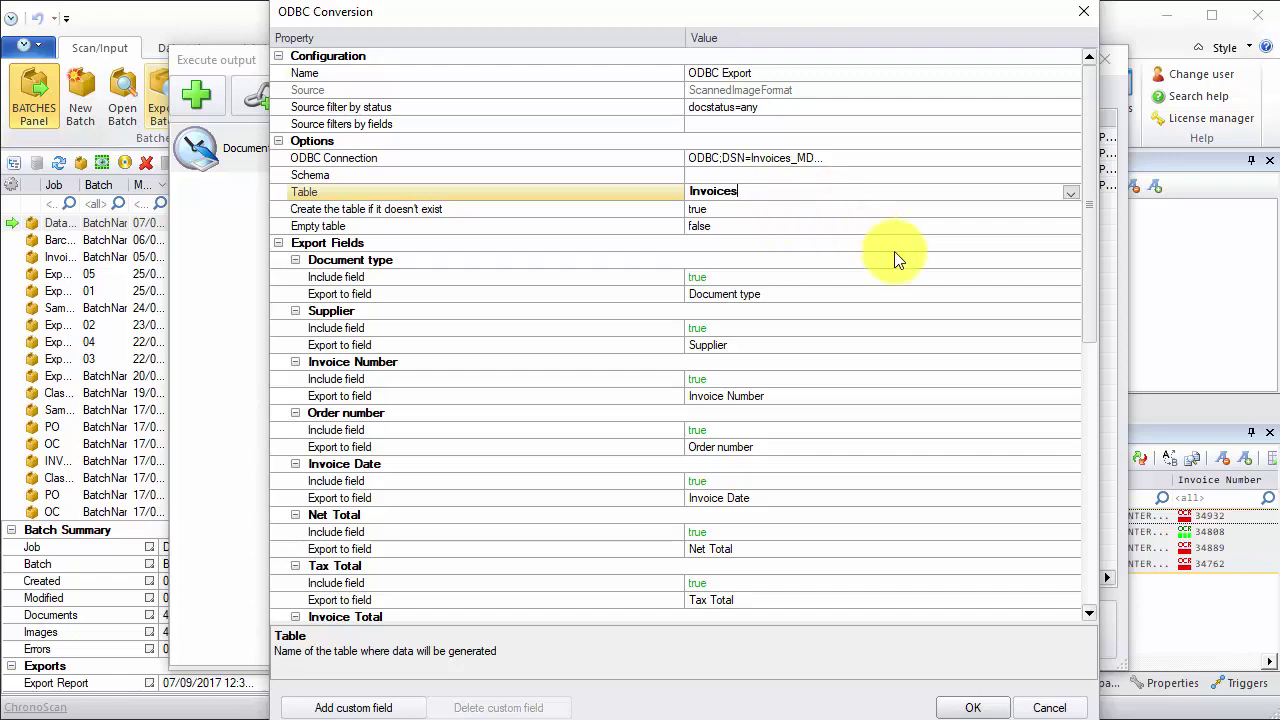
left_click(1071, 192)
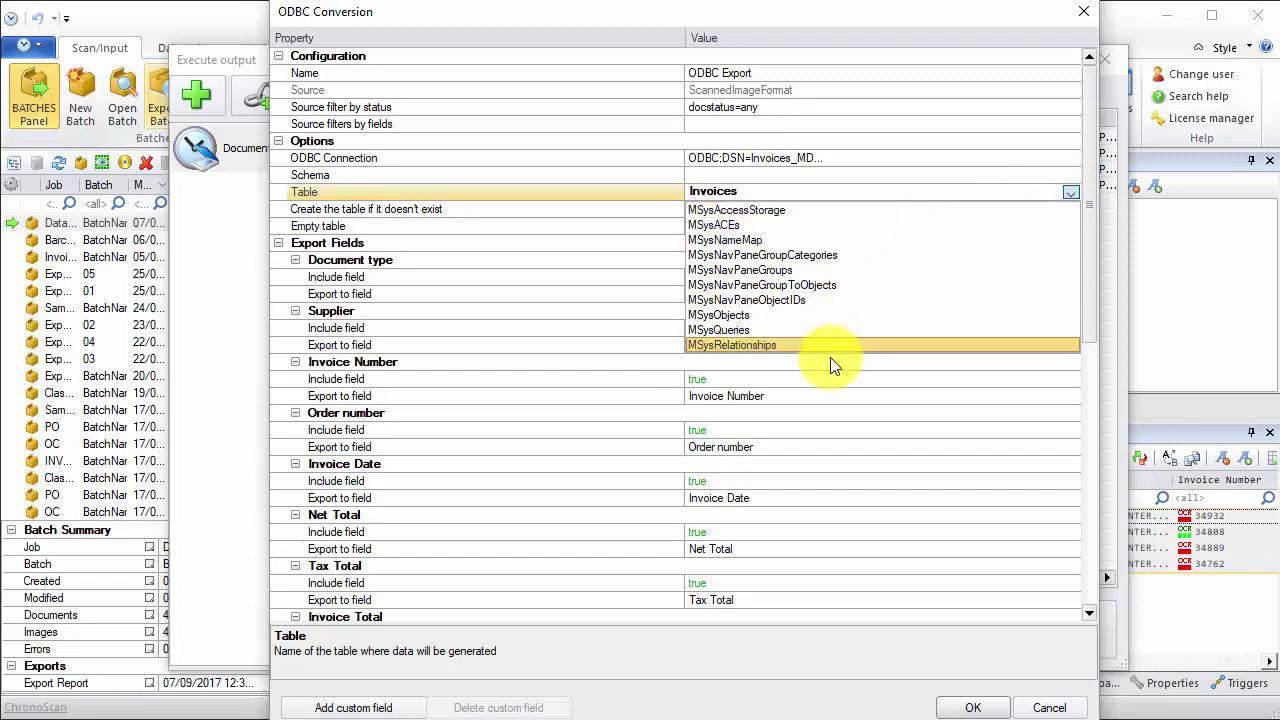
left_click(857, 177)
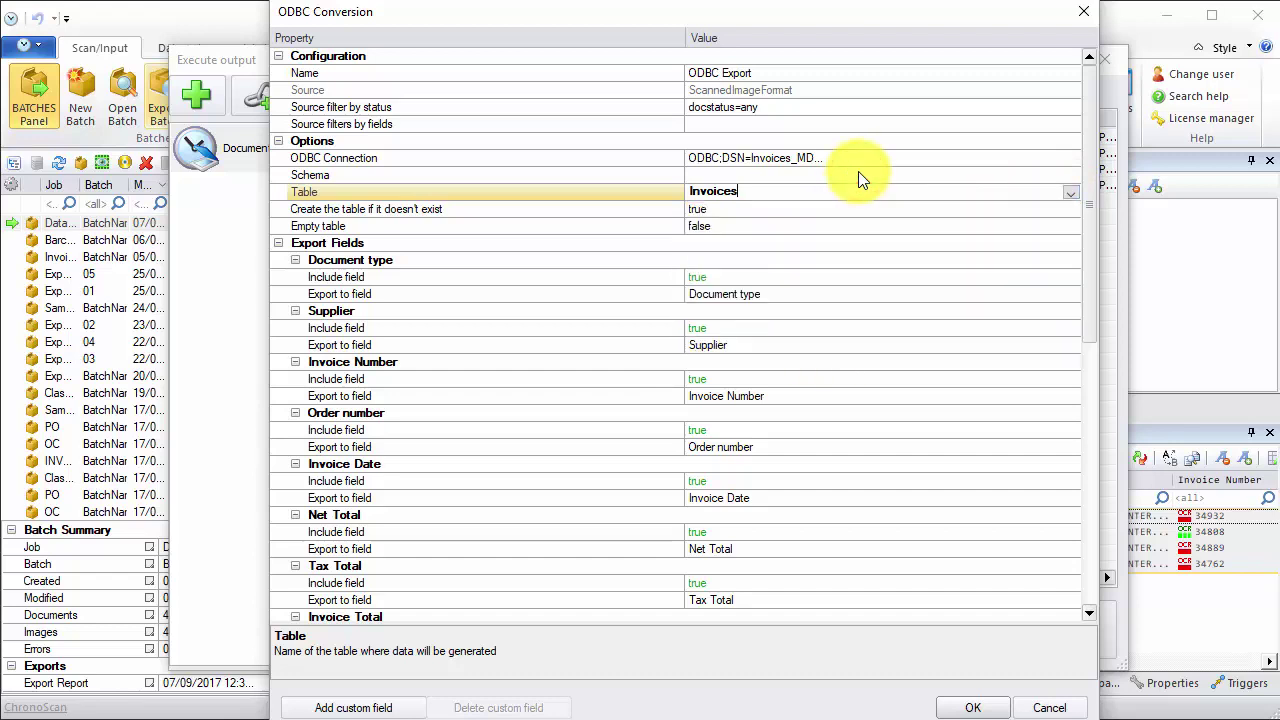
Exclude the Document type and Order number fields from the ODBC export by setting Include field to false
left_click(734, 263)
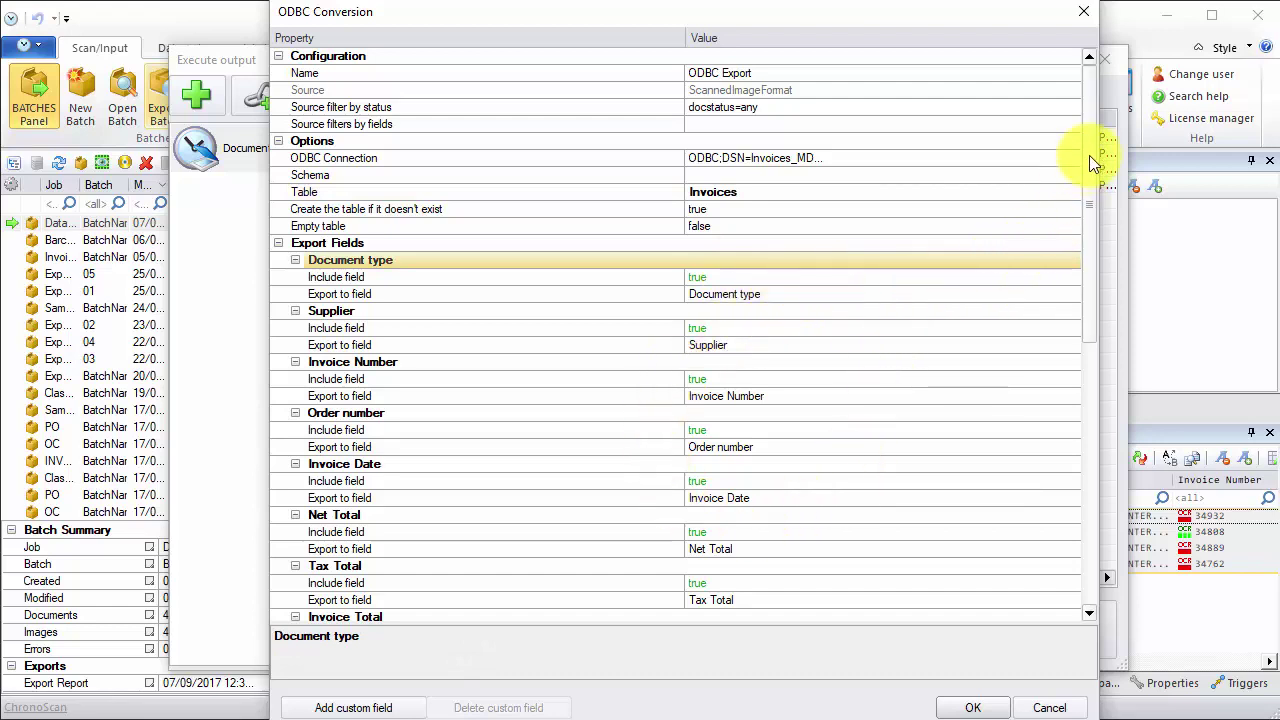
left_click_drag(1093, 160, 1088, 178)
left_click(443, 262)
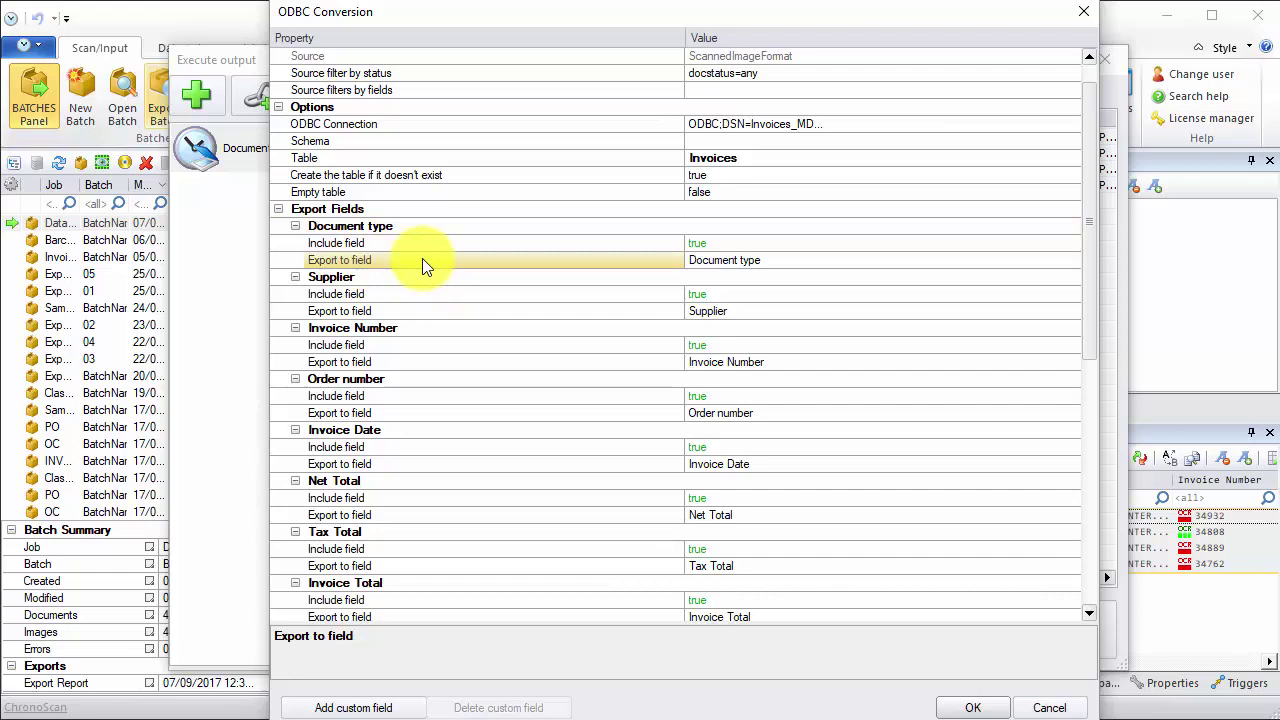
left_click(786, 257)
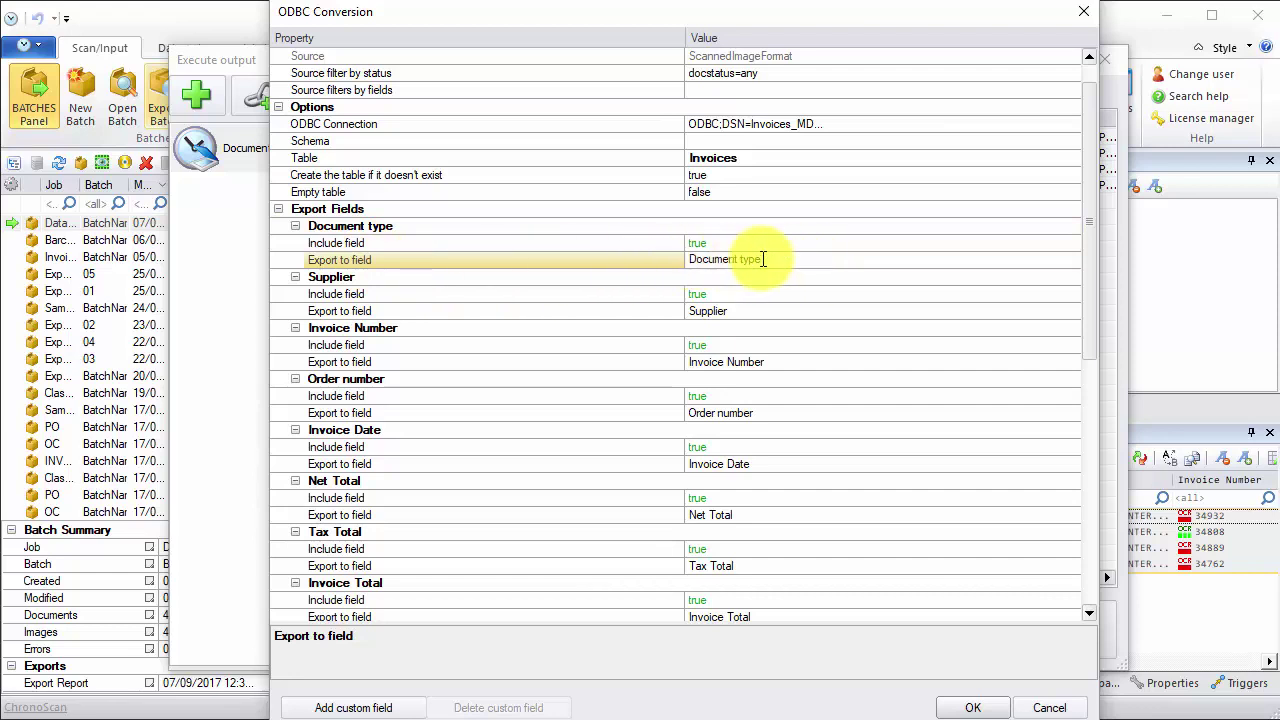
left_click(722, 243)
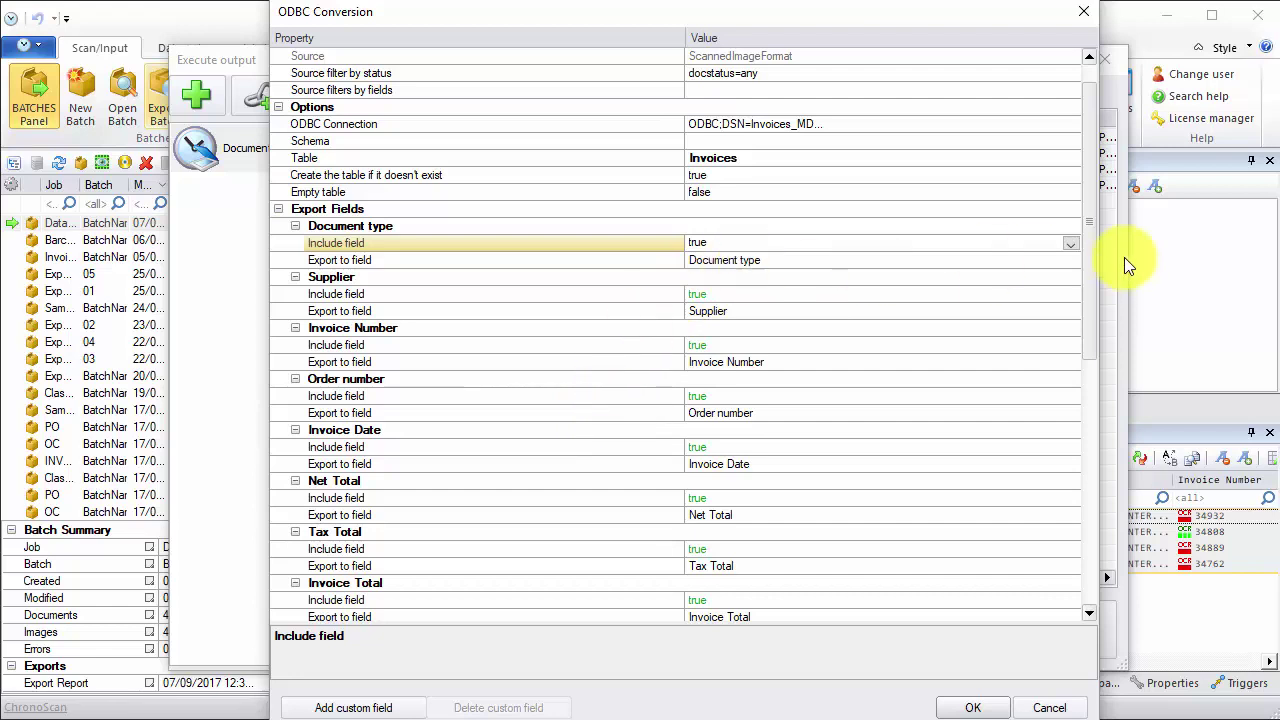
left_click(1071, 242)
left_click(935, 273)
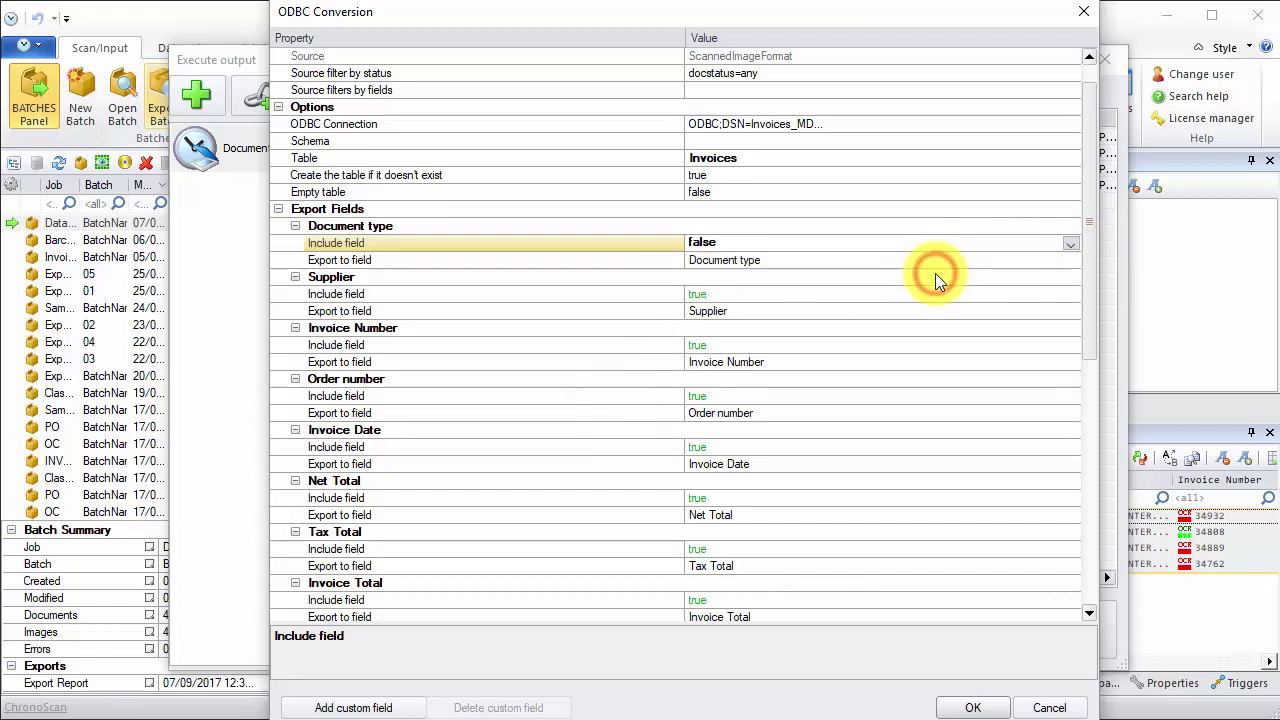
left_click(791, 398)
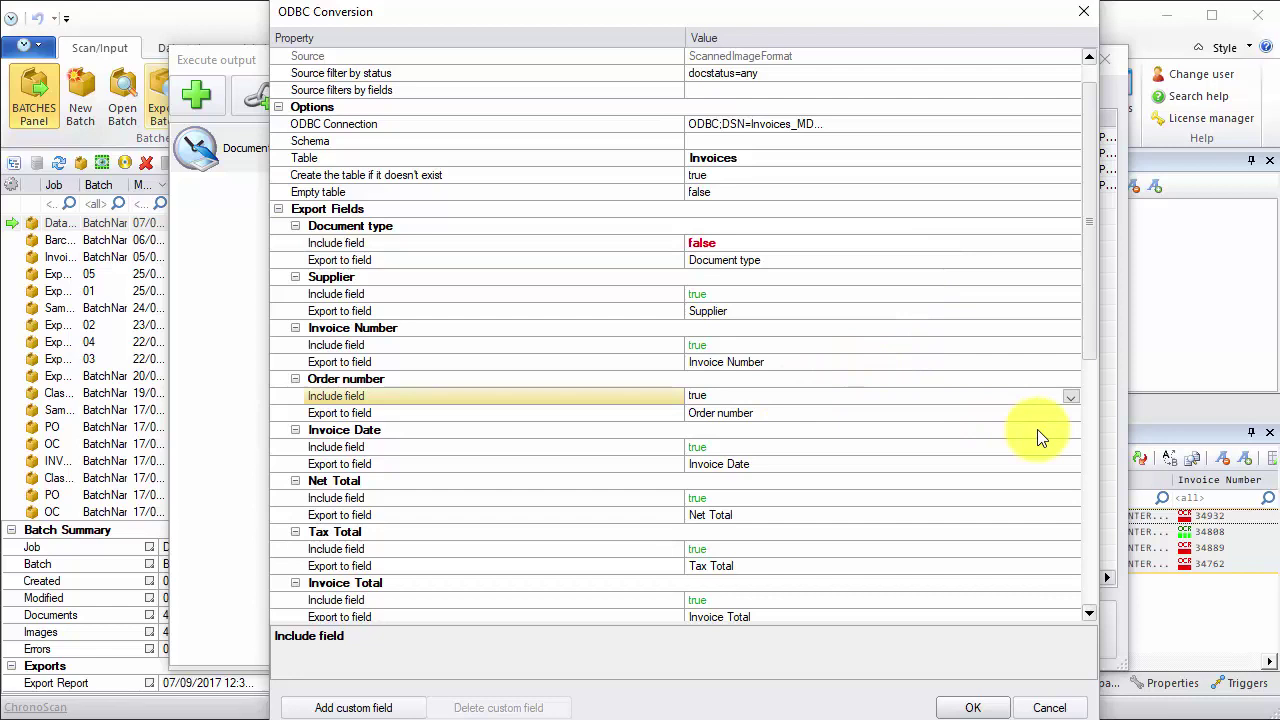
left_click(1071, 397)
left_click(940, 431)
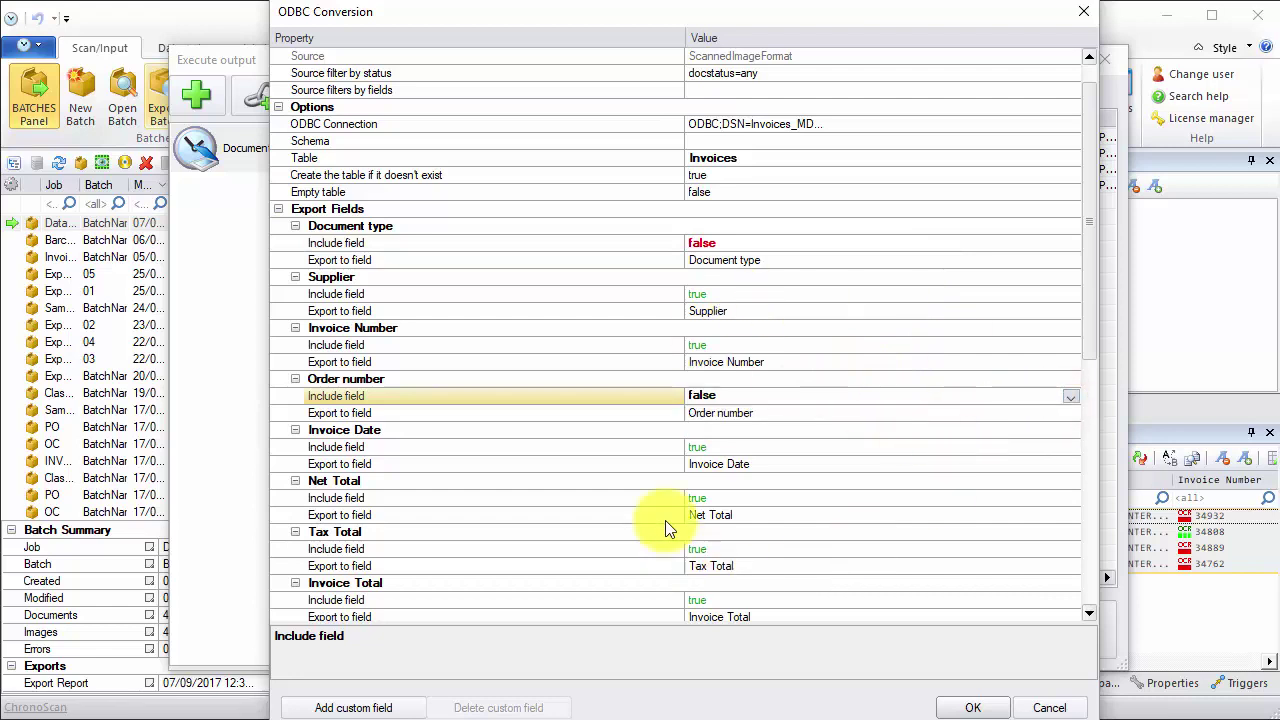
Exclude the Balance and Page grid control fields from the exported line-item data
left_click_drag(1089, 231, 1086, 529)
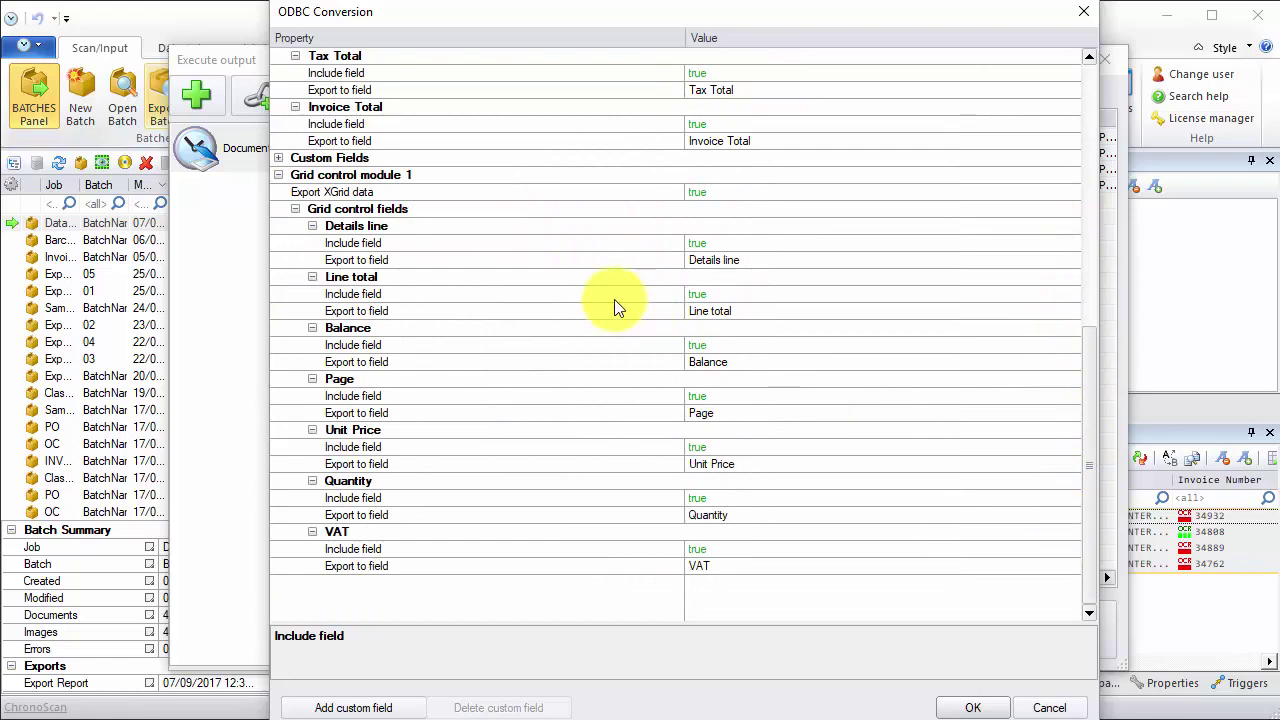
left_click(360, 194)
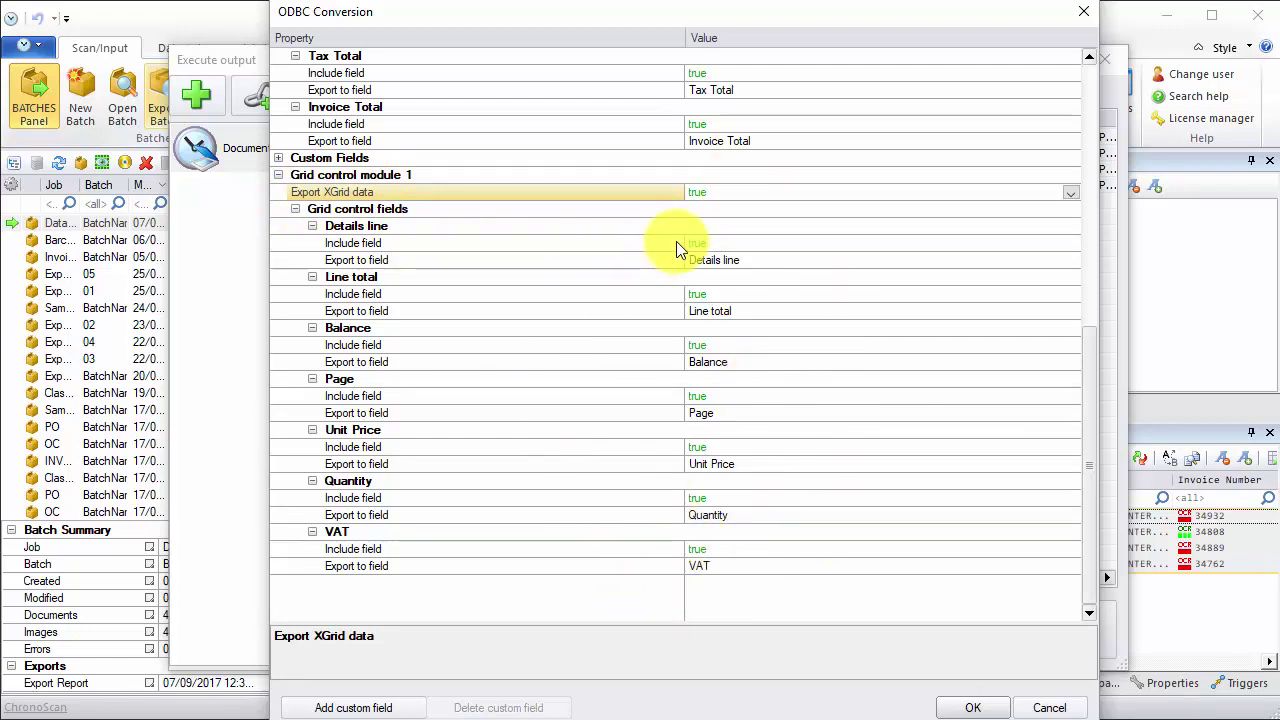
left_click(751, 330)
left_click(1071, 347)
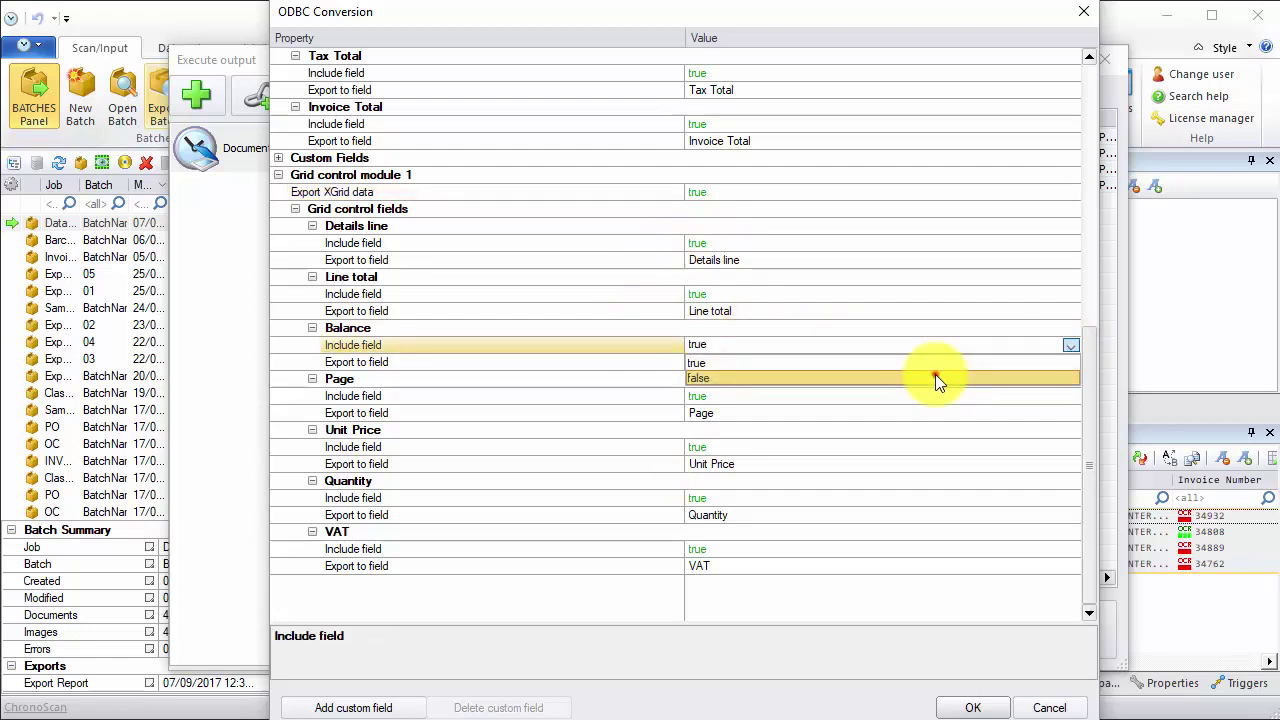
left_click(937, 380)
left_click(790, 410)
left_click(1020, 396)
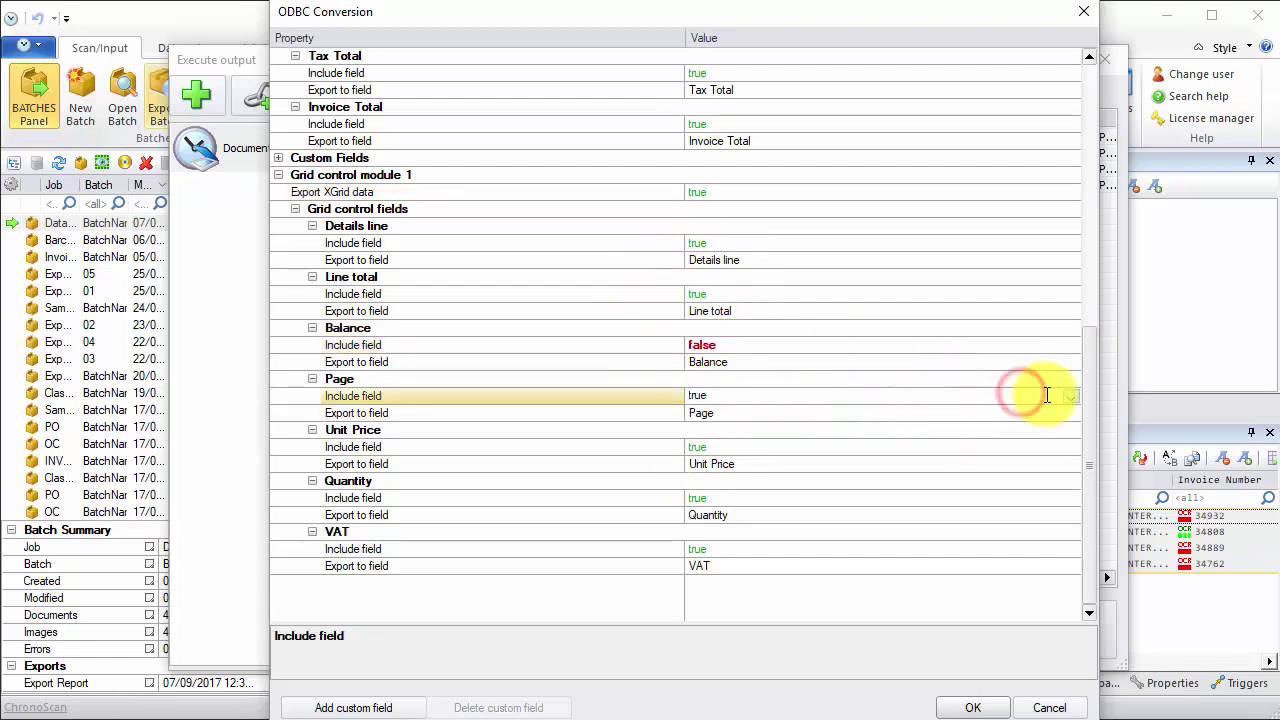
left_click(1070, 396)
left_click(886, 429)
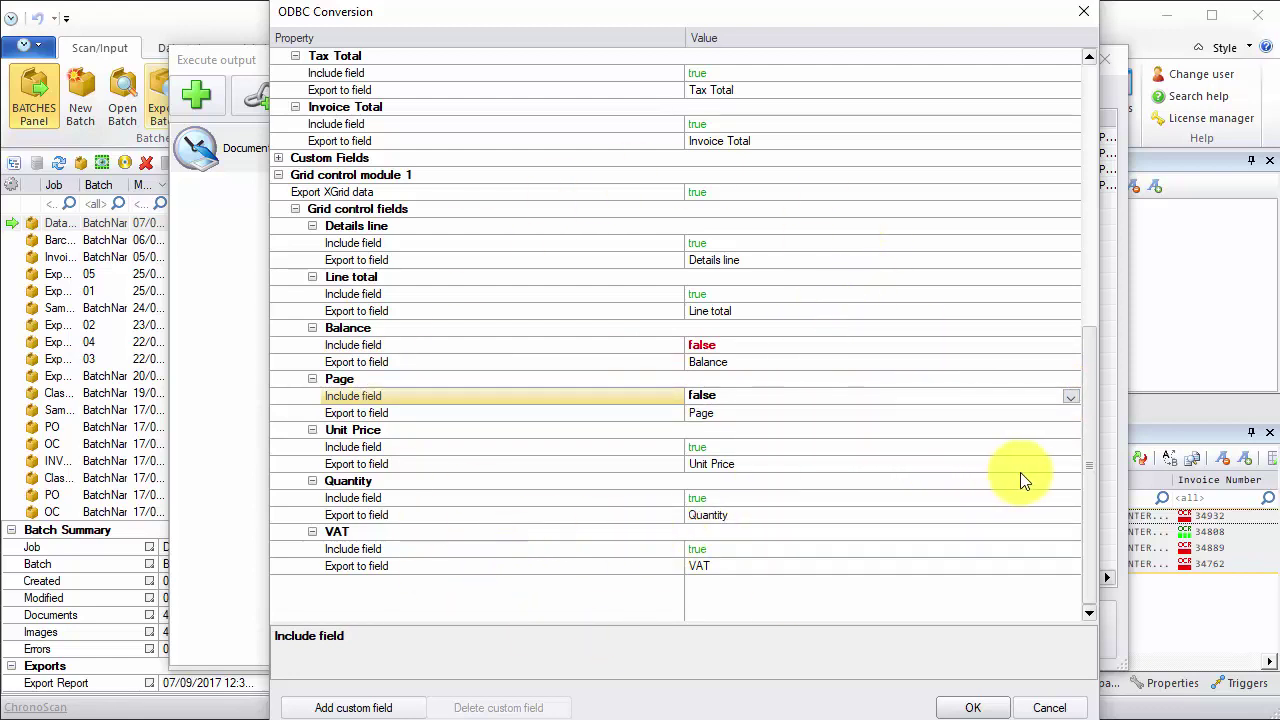
Review all the ODBC conversion settings from the options through the grid fields and accept them
left_click_drag(1090, 515, 1107, 254)
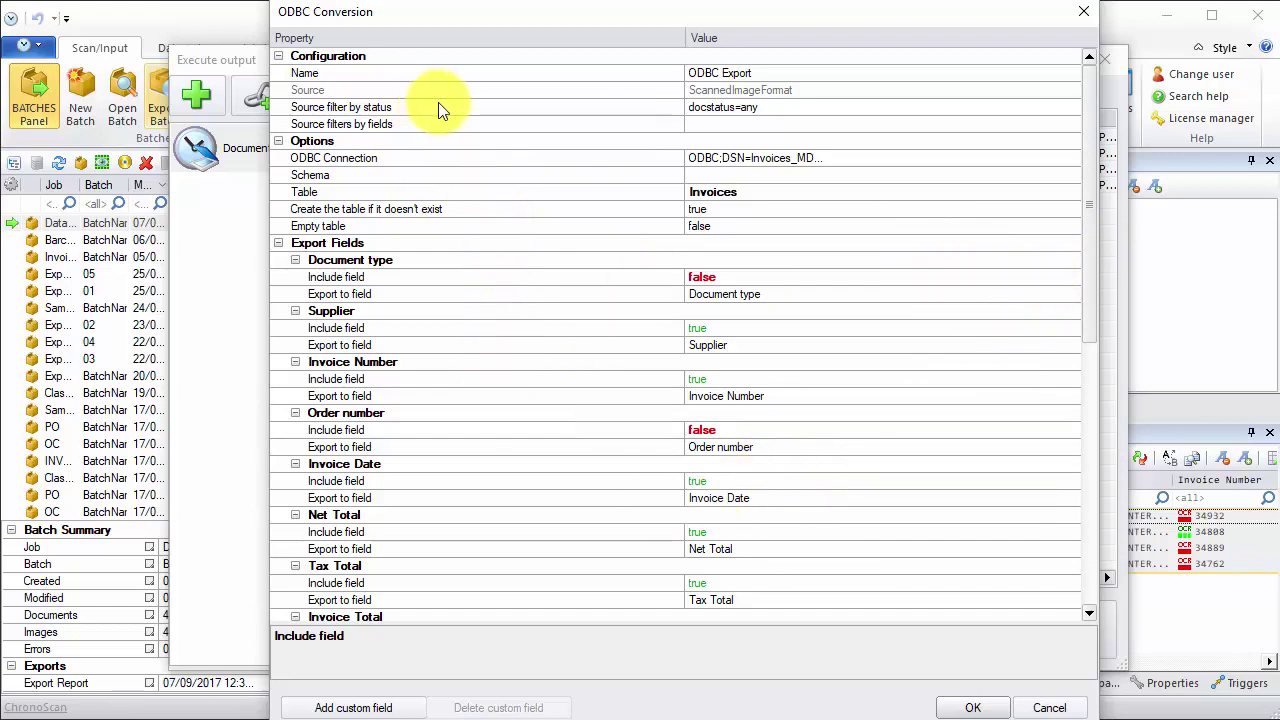
left_click_drag(1084, 172, 1082, 446)
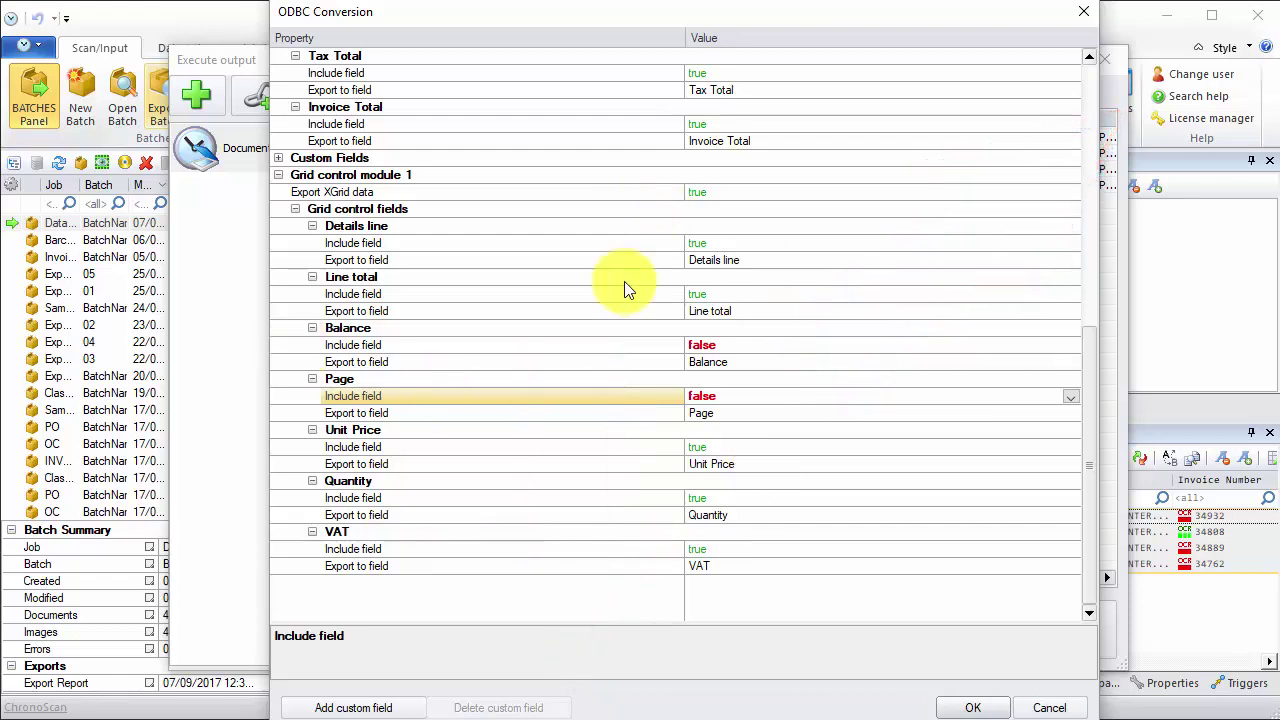
left_click(966, 704)
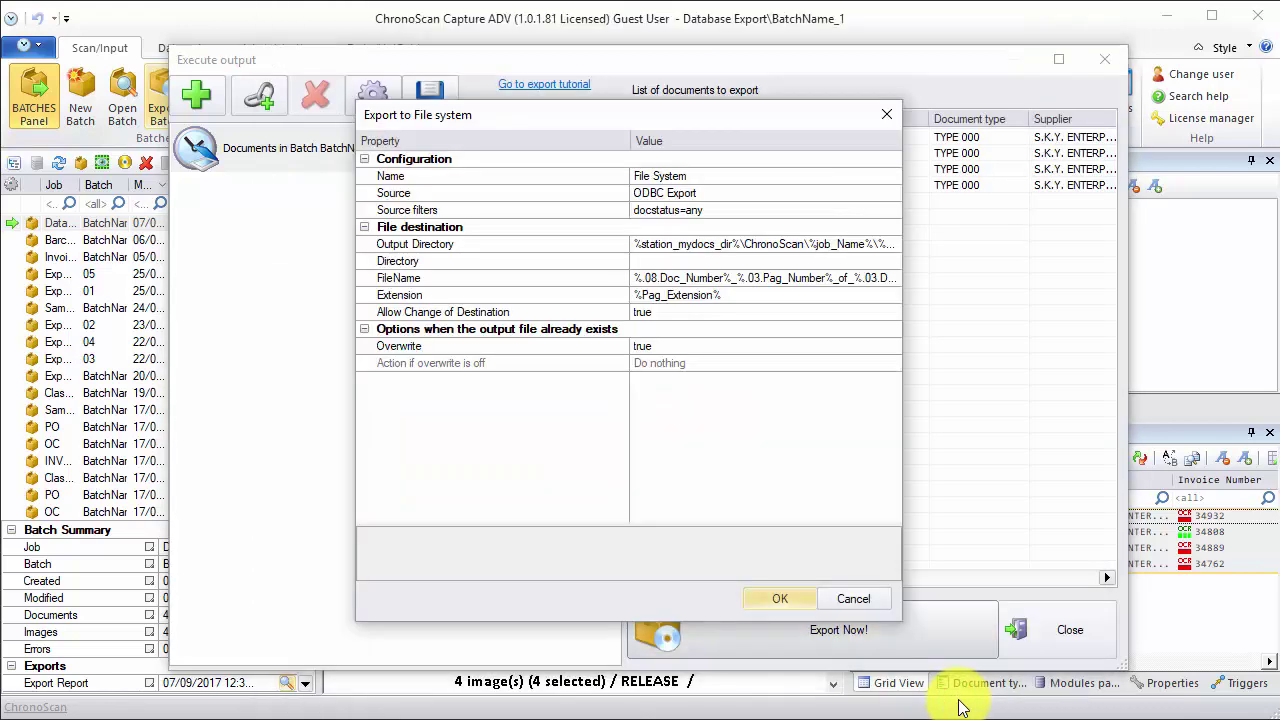
Accept the file system export settings and remove the File System module from the ODBC Export output
left_click(782, 598)
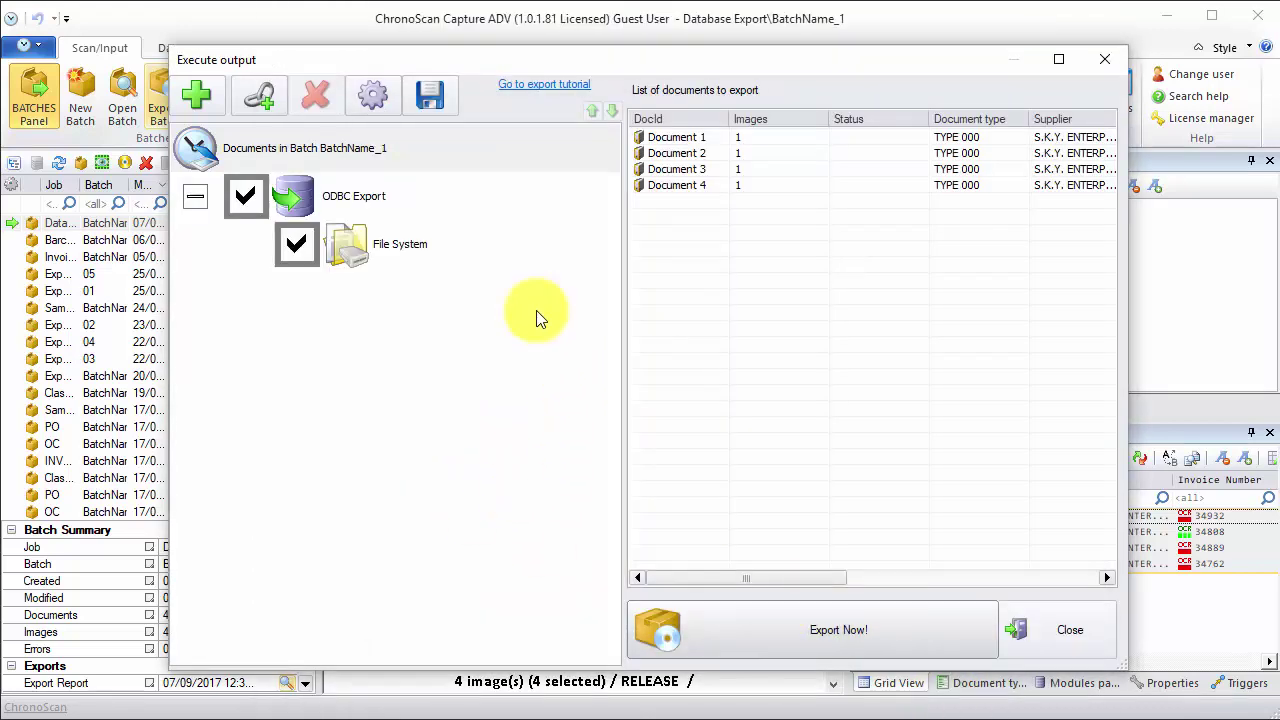
left_click(361, 257)
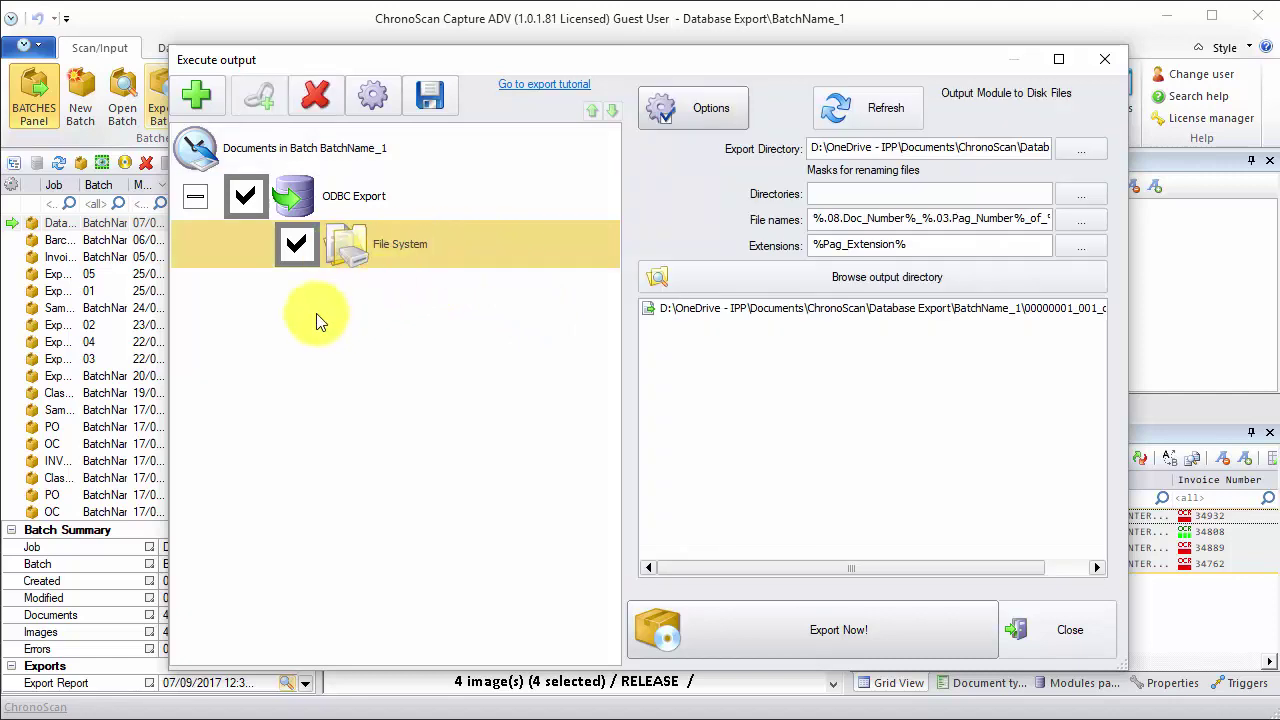
left_click(311, 95)
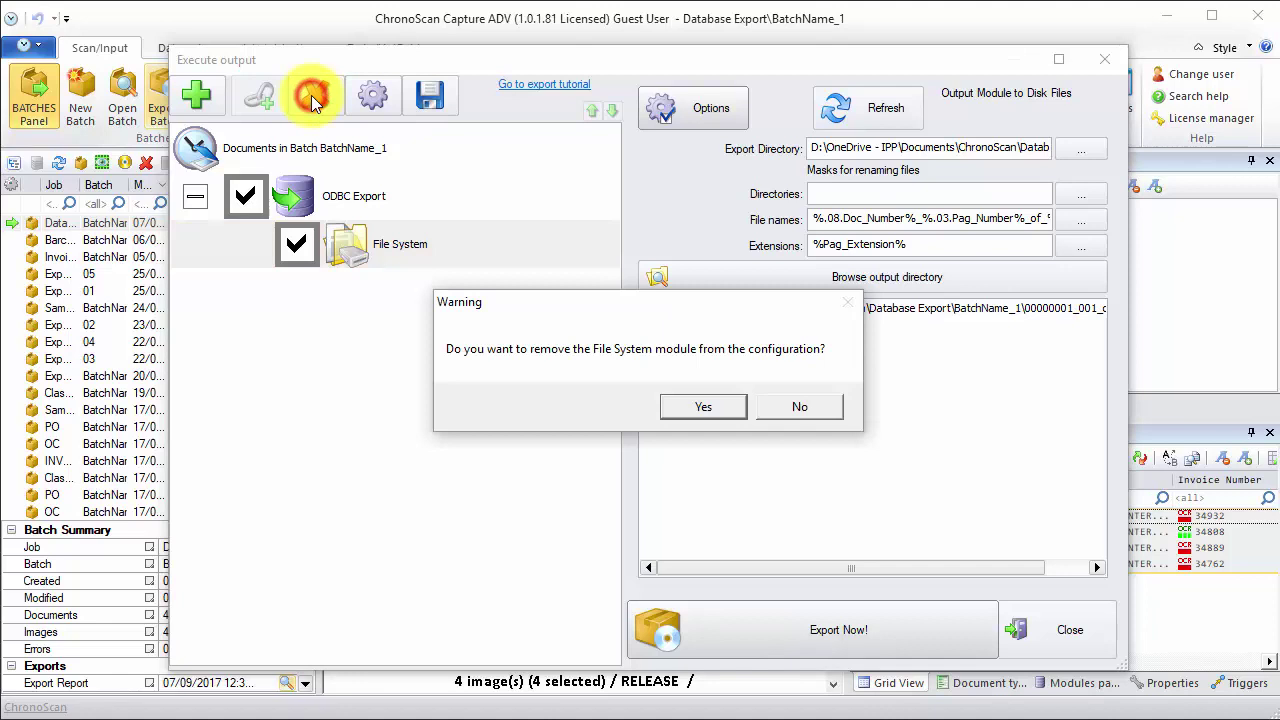
left_click(725, 405)
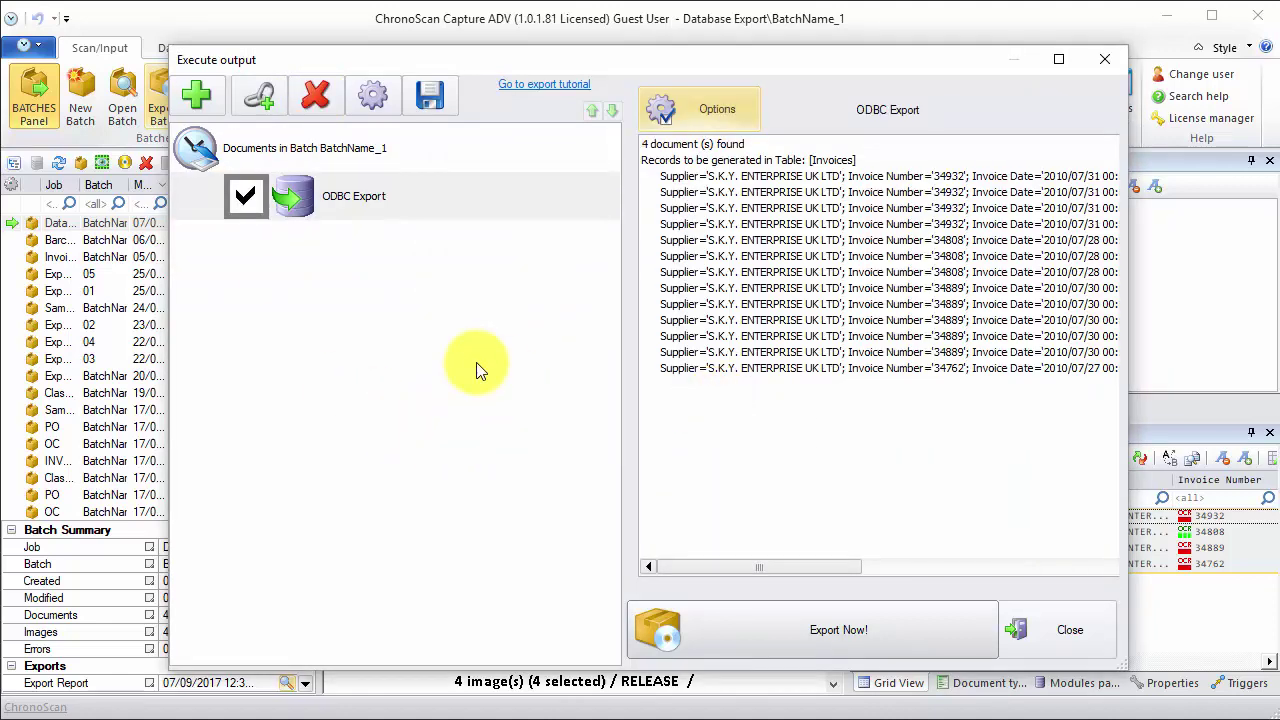
Add a second ODBC Export output with File System as destination, connected to the Invoices_SQL machine data source
left_click(211, 97)
left_click(410, 331)
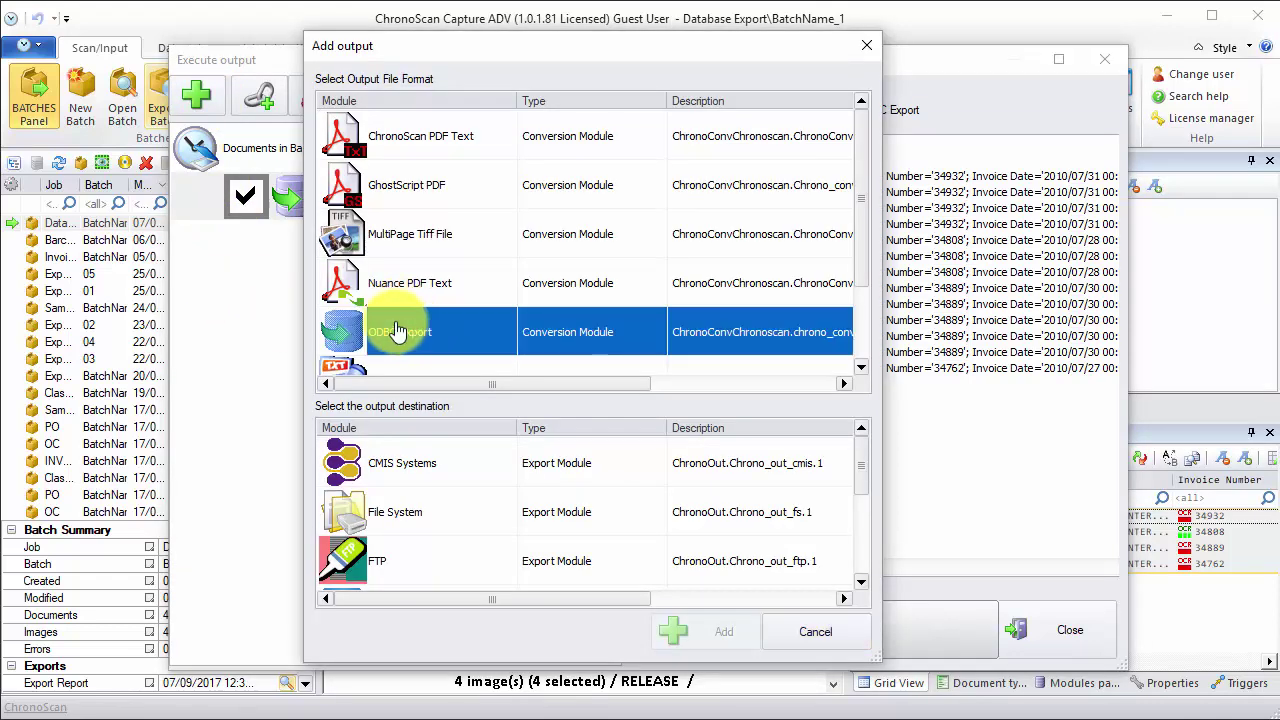
left_click(410, 517)
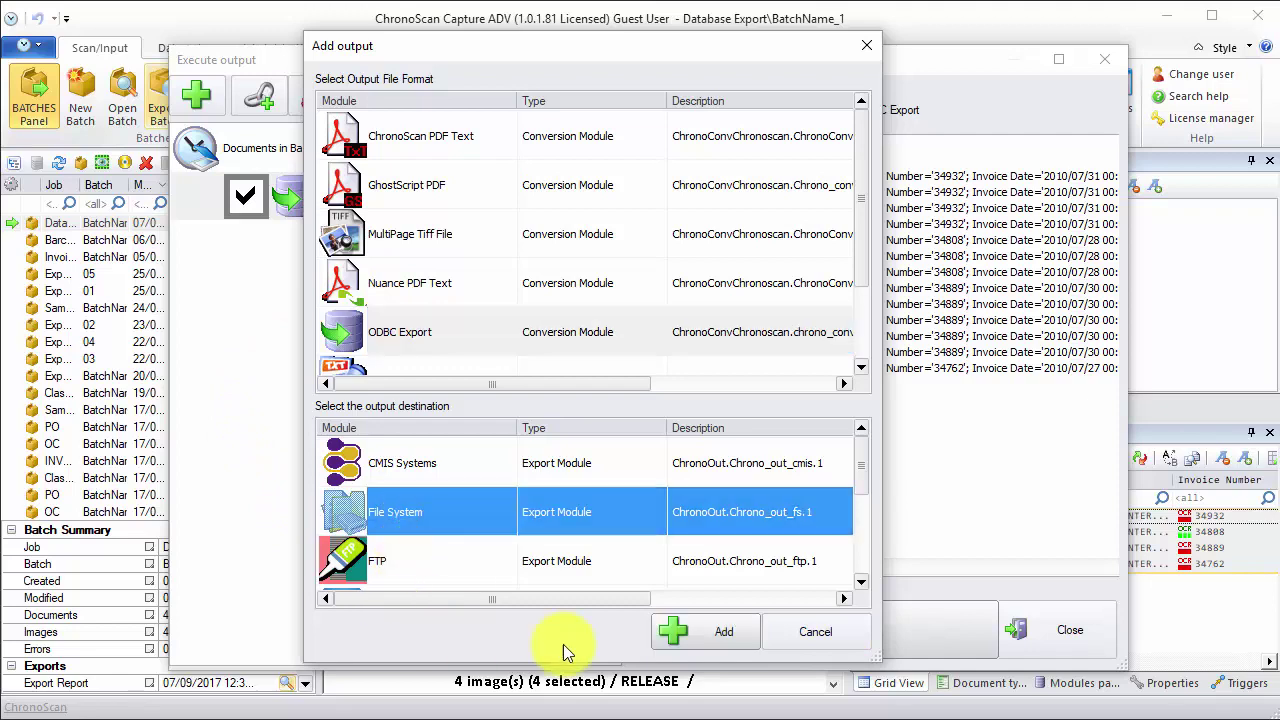
left_click(678, 630)
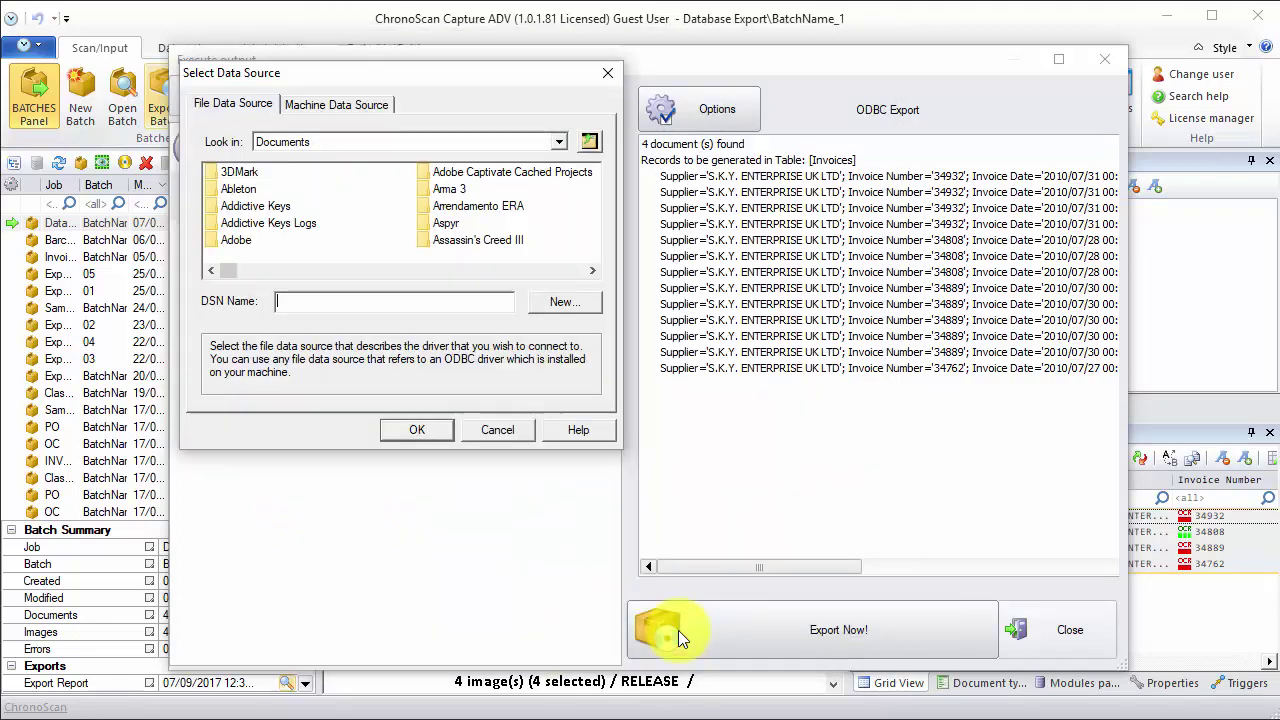
left_click(340, 105)
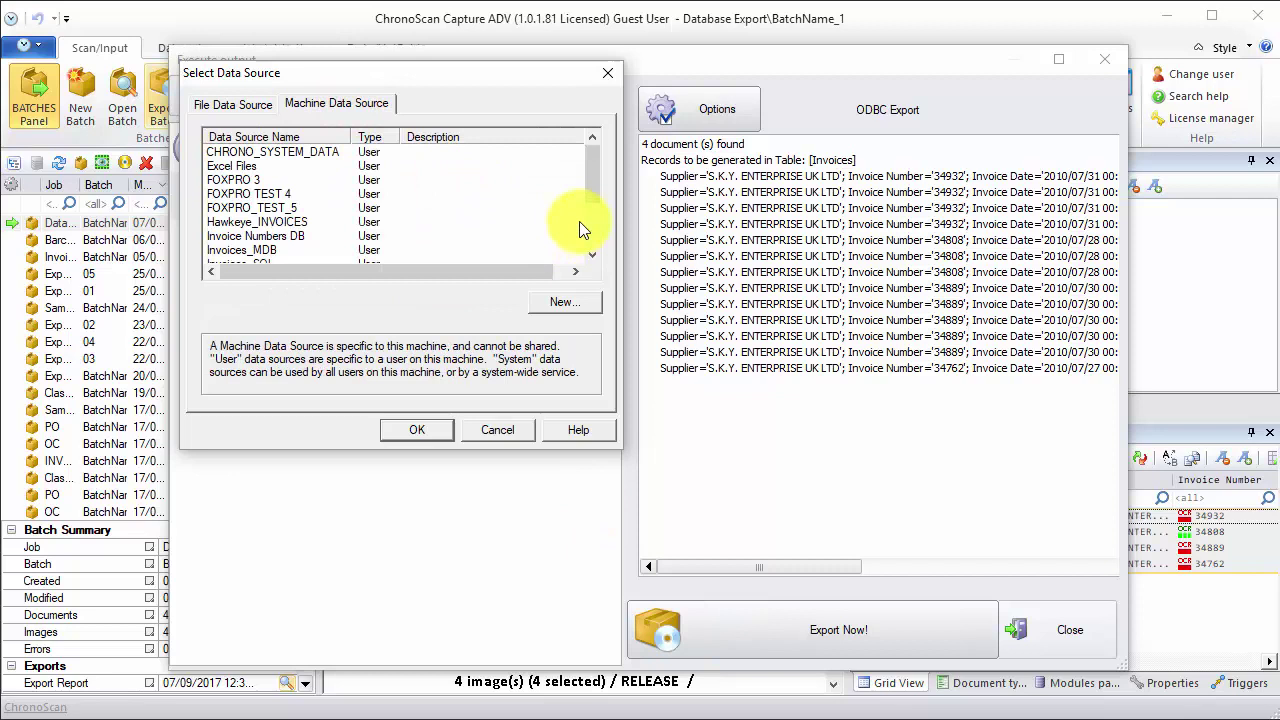
left_click_drag(587, 185, 590, 197)
left_click(220, 234)
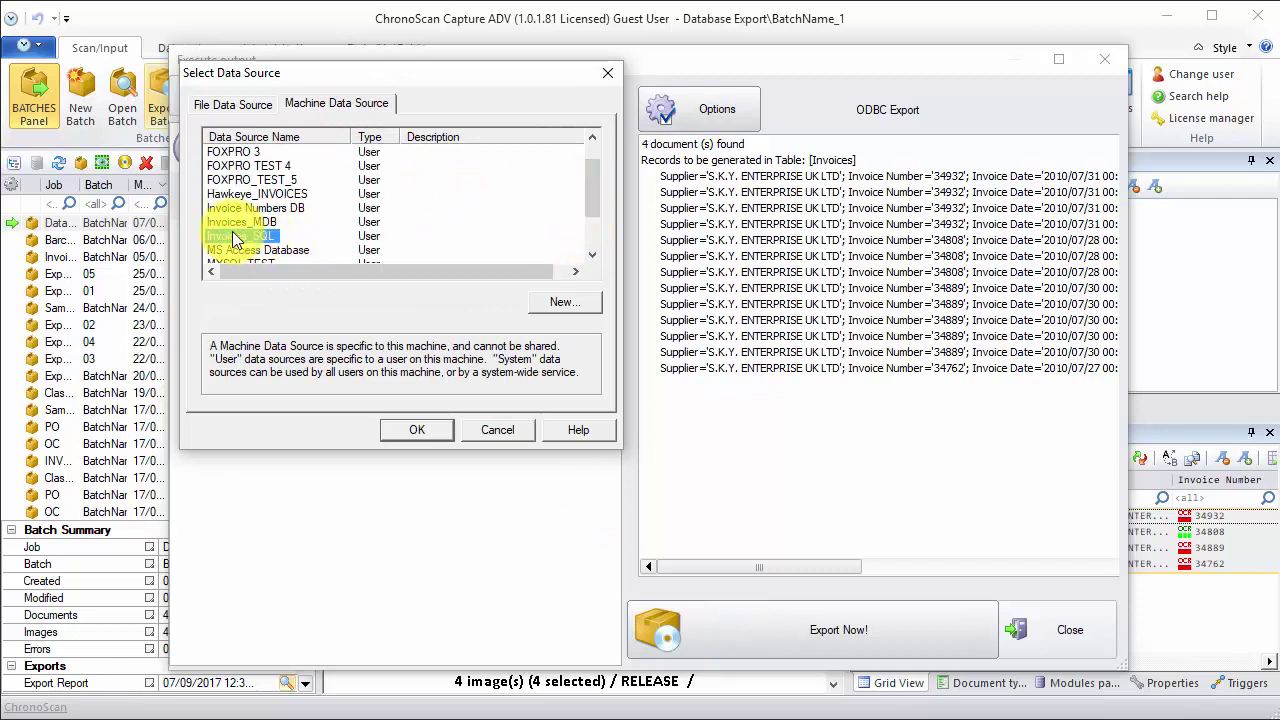
left_click(416, 432)
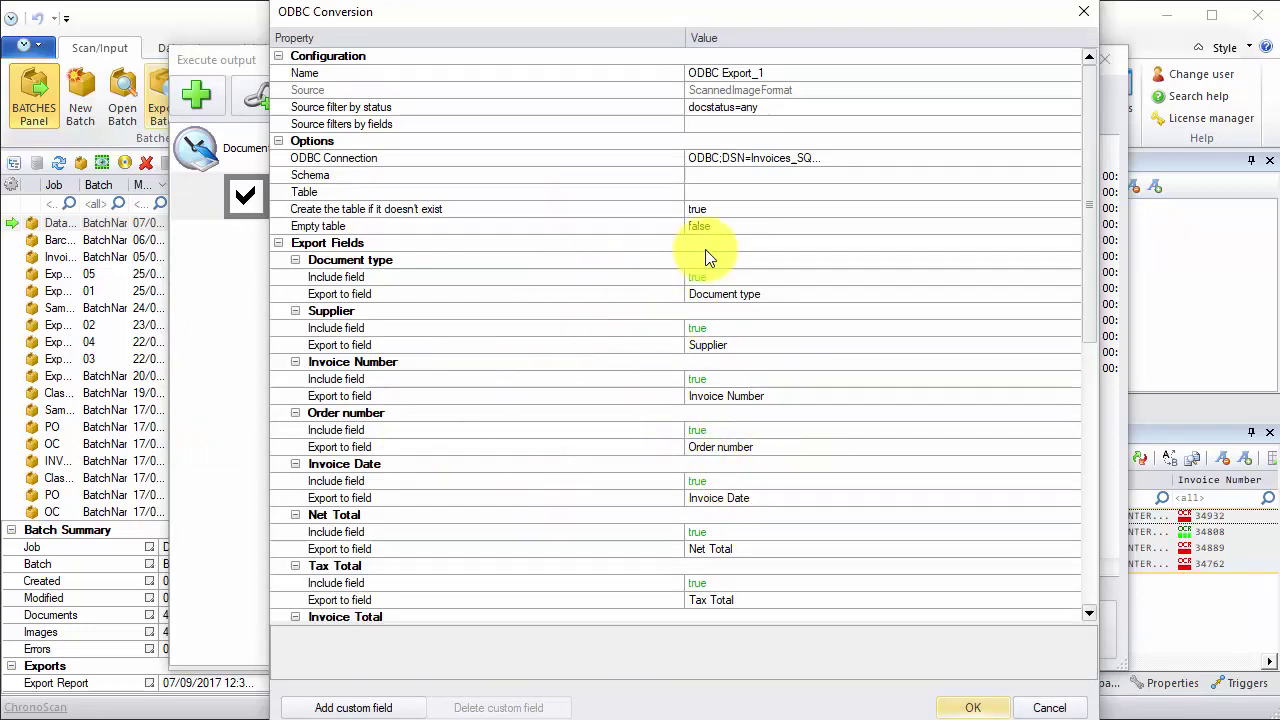
Set the second ODBC export's table to Invoices and exclude the Balance grid control field by setting Include field to false
left_click(710, 192)
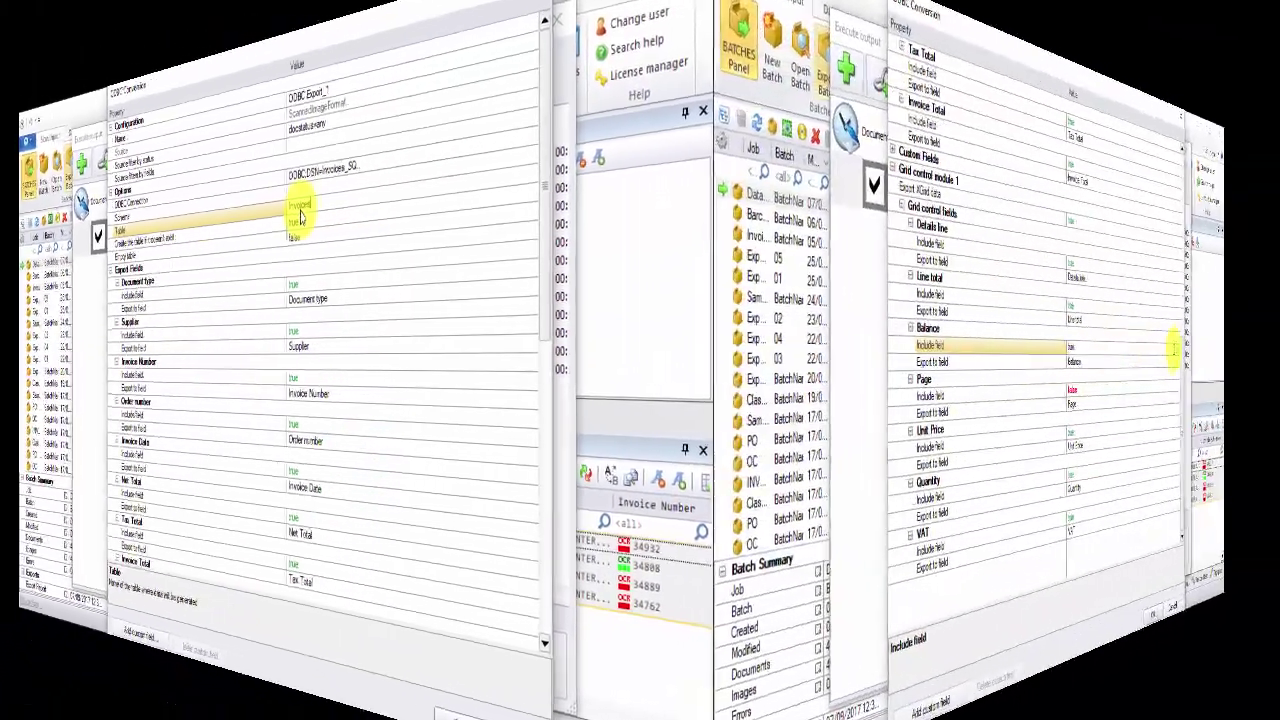
left_click(1195, 345)
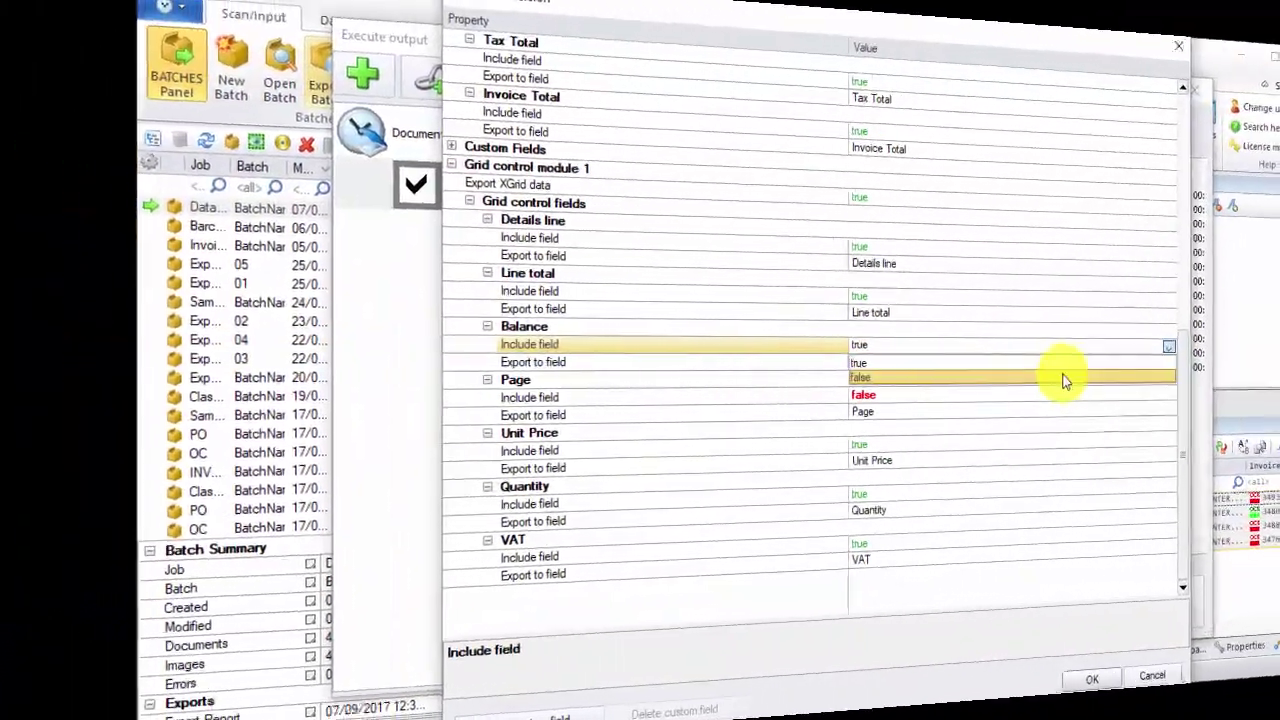
left_click(1060, 380)
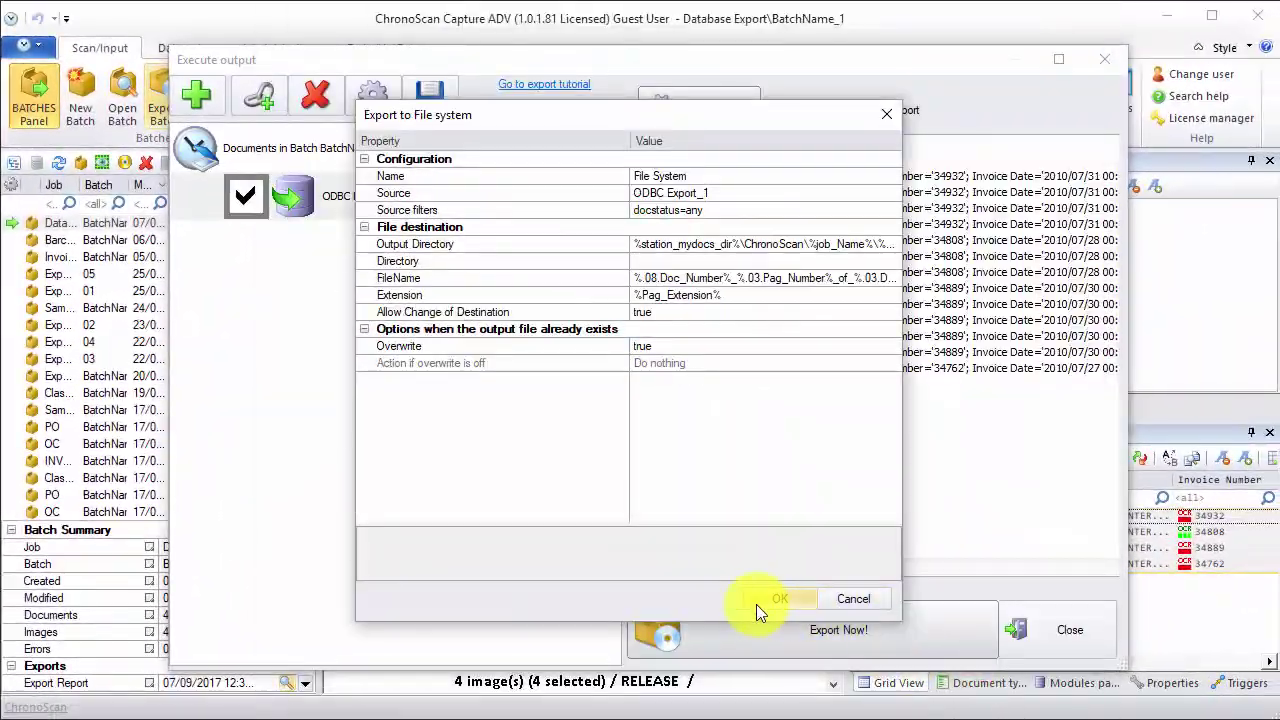
Accept the file system settings for ODBC Export_1 and remove its File System module from the configuration
left_click(760, 600)
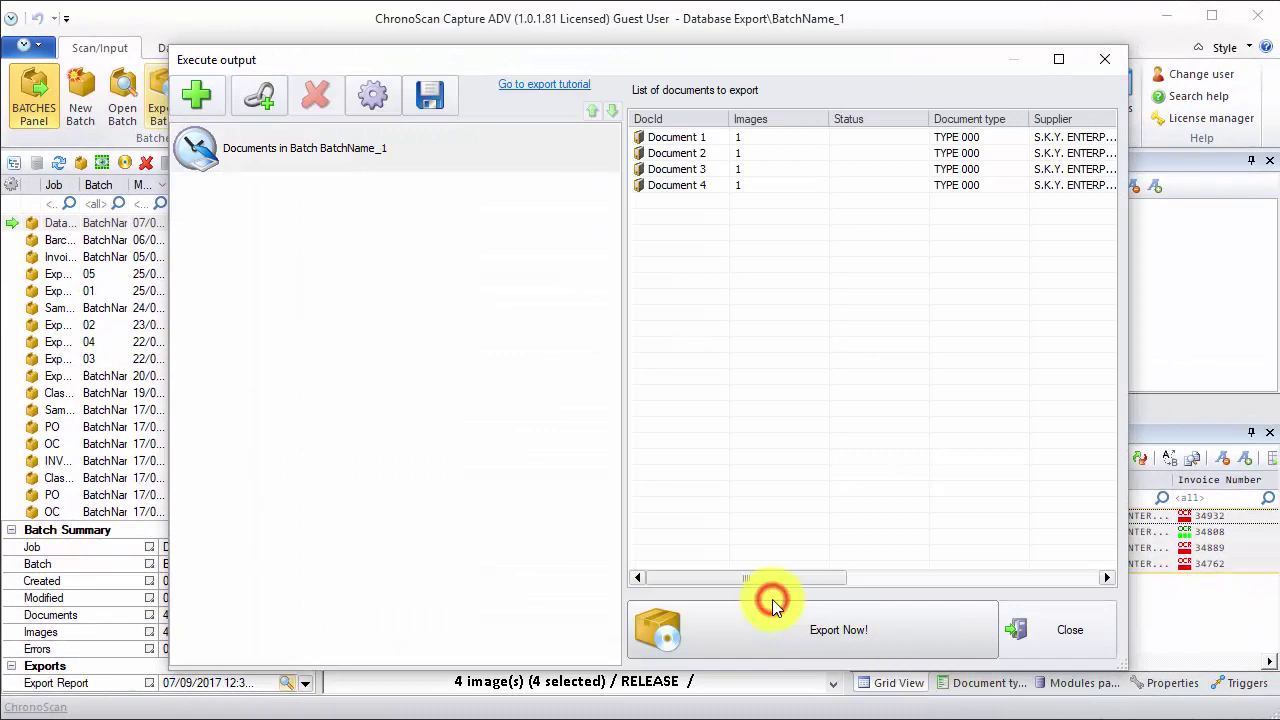
left_click(386, 296)
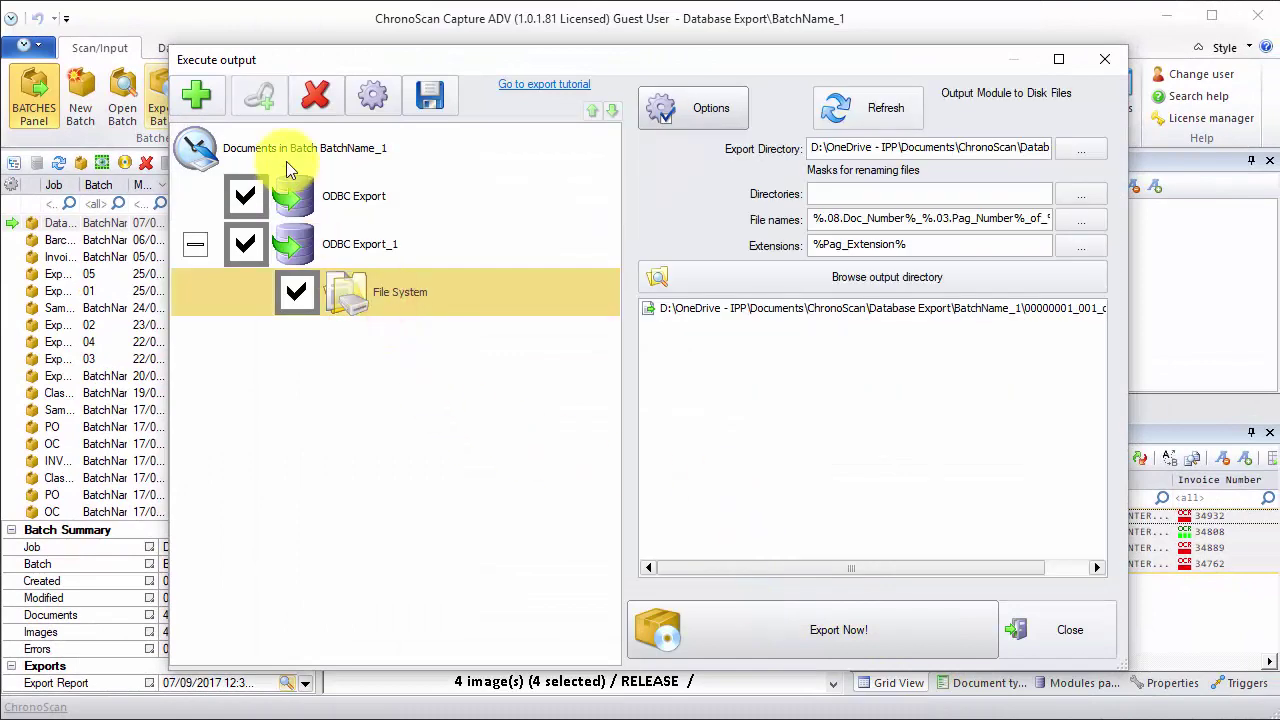
left_click(315, 95)
left_click(678, 406)
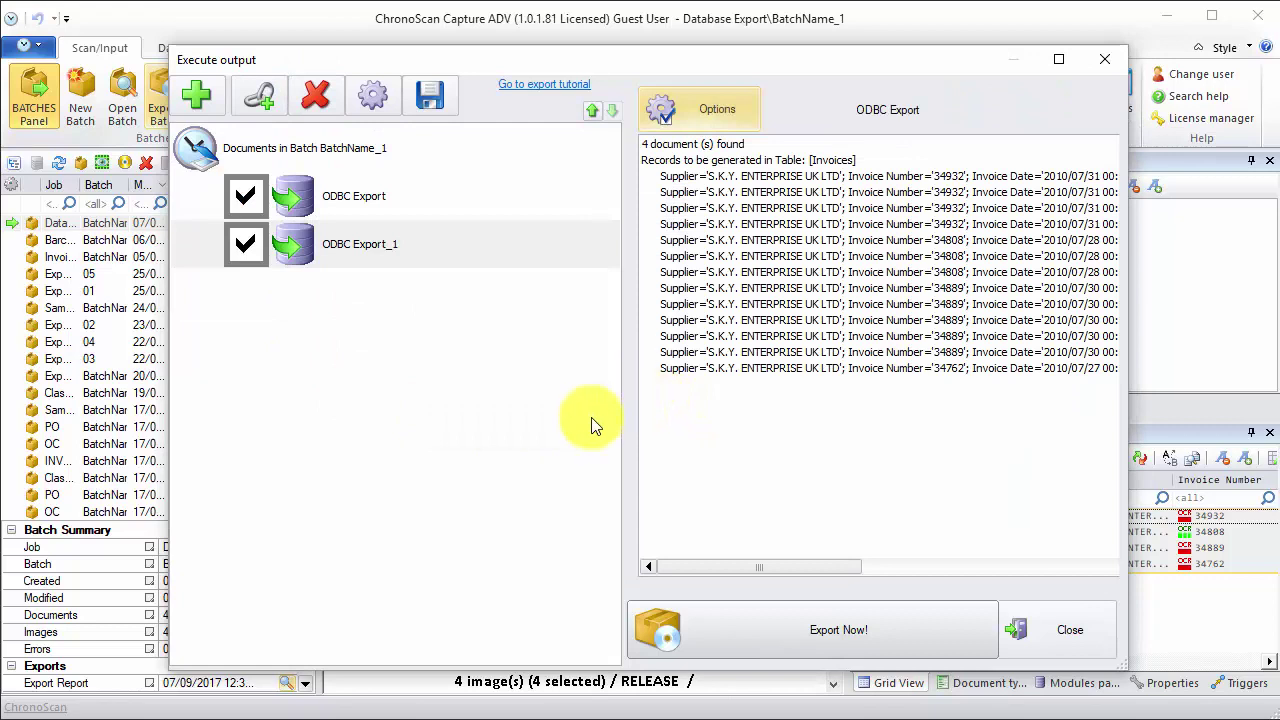
Save the output configuration and export the batch through both ODBC outputs, reviewing each module's entries in the output report
left_click(437, 90)
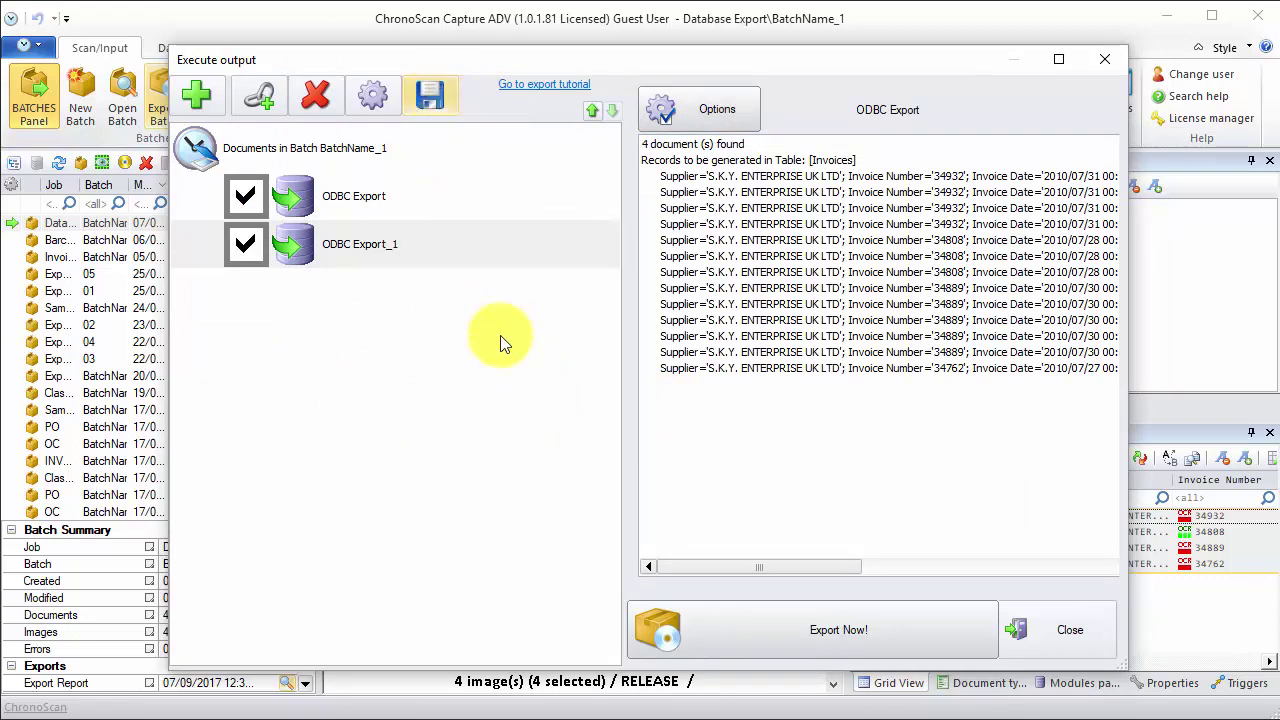
left_click(766, 625)
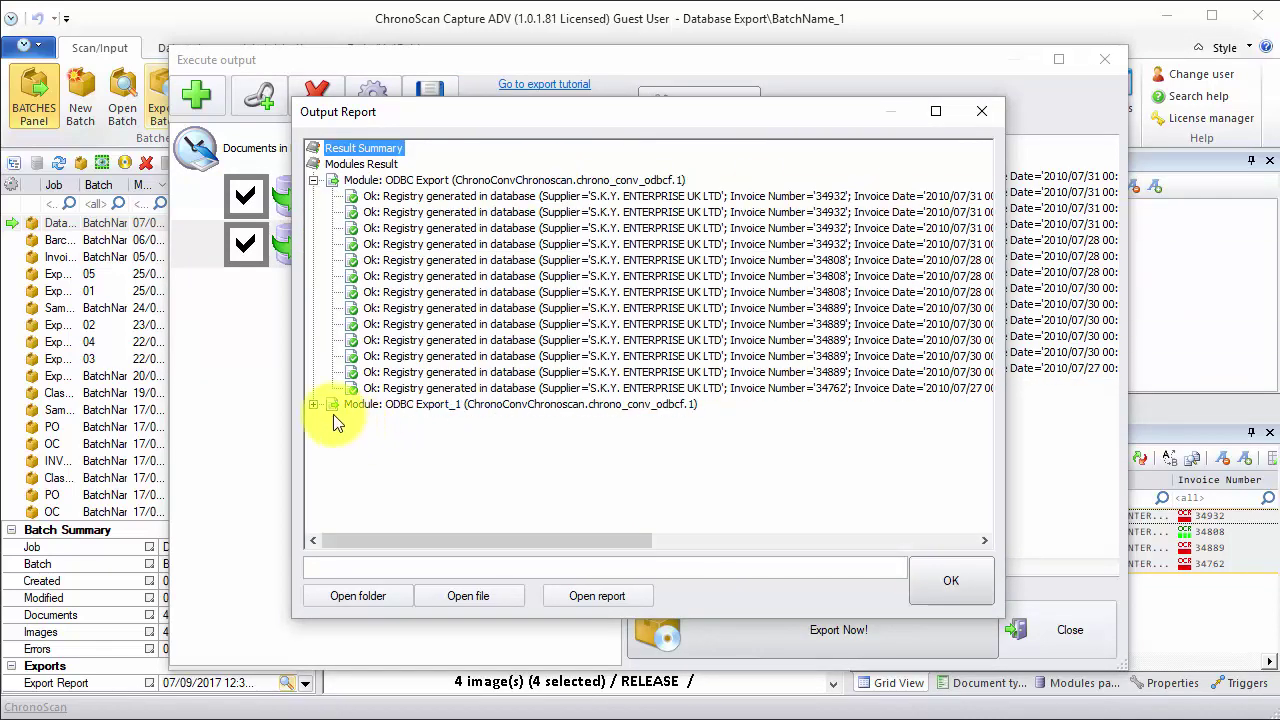
left_click(313, 404)
left_click(928, 592)
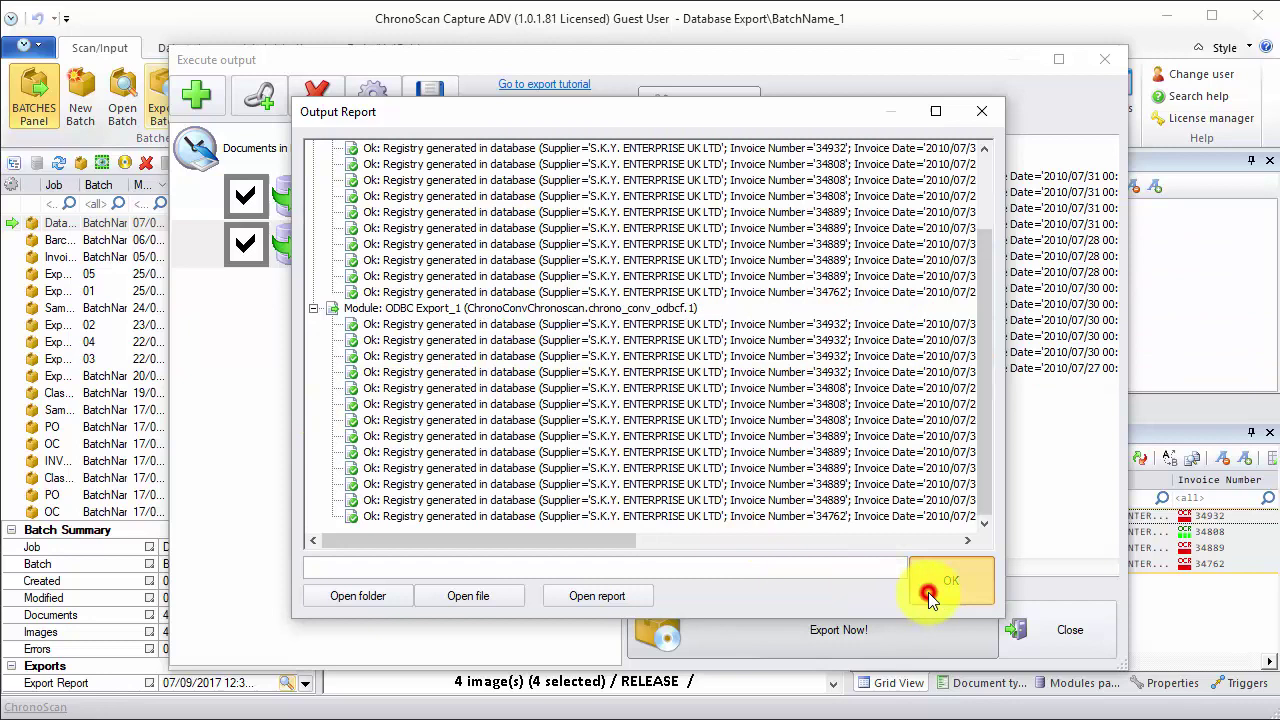
left_click(1025, 620)
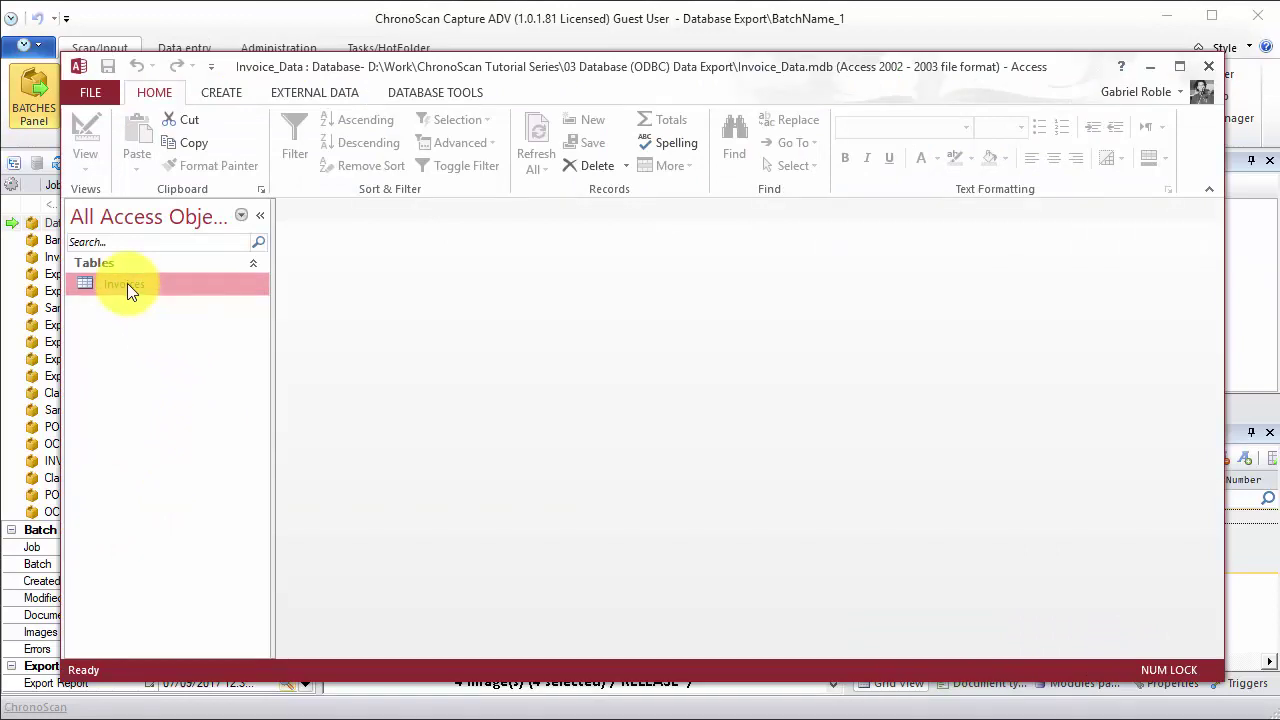
In Access, open the Invoices table of Invoice_Data and examine the exported invoice rows and line-item columns through VAT
double_click(127, 284)
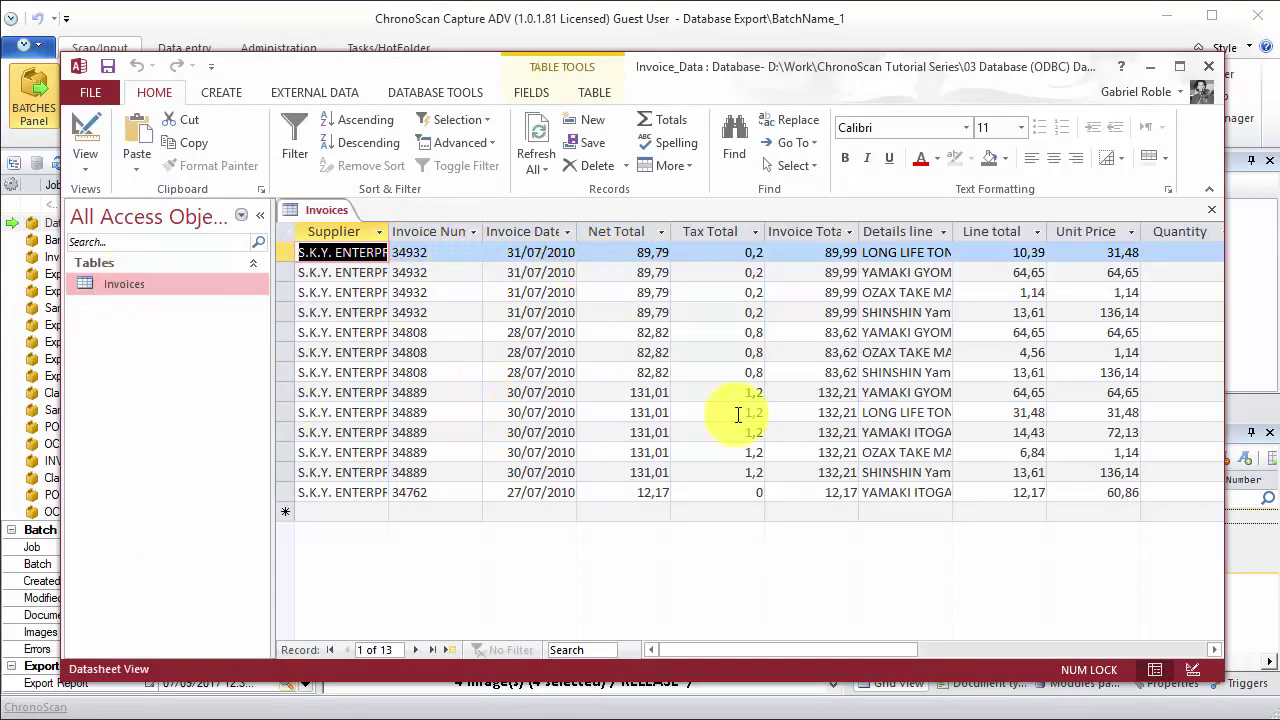
left_click_drag(710, 655, 850, 651)
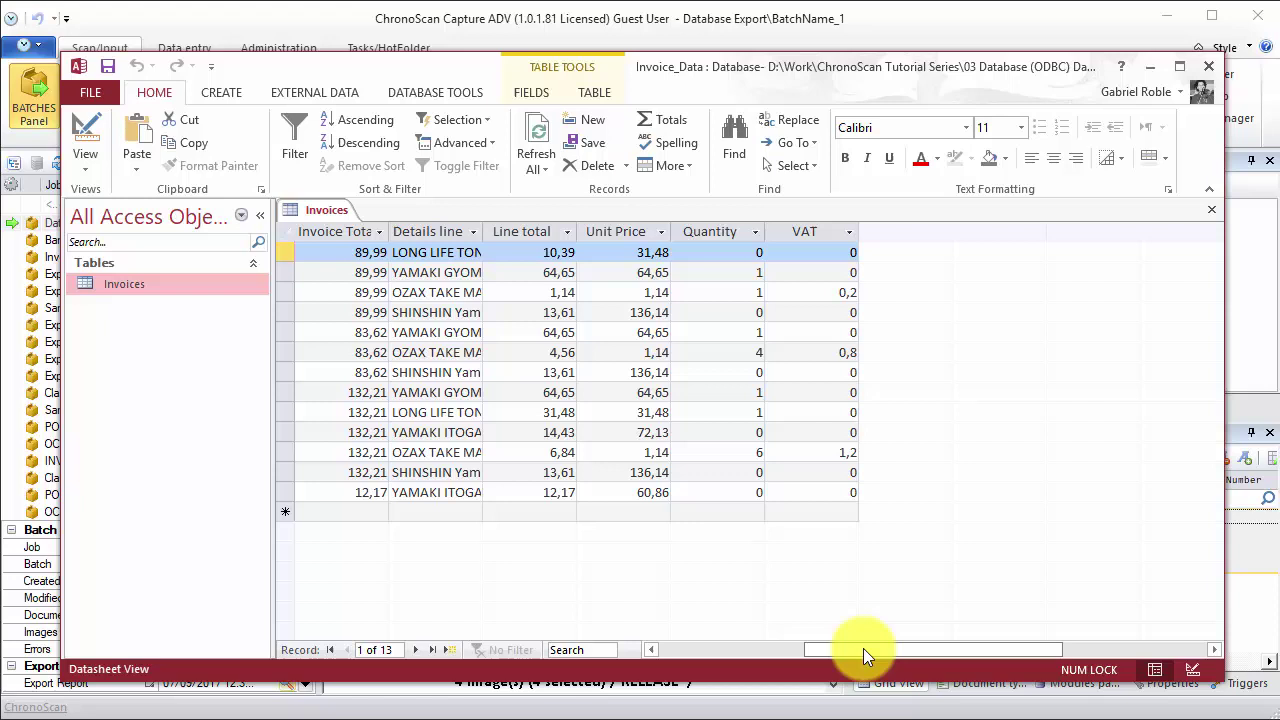
left_click_drag(863, 648, 706, 648)
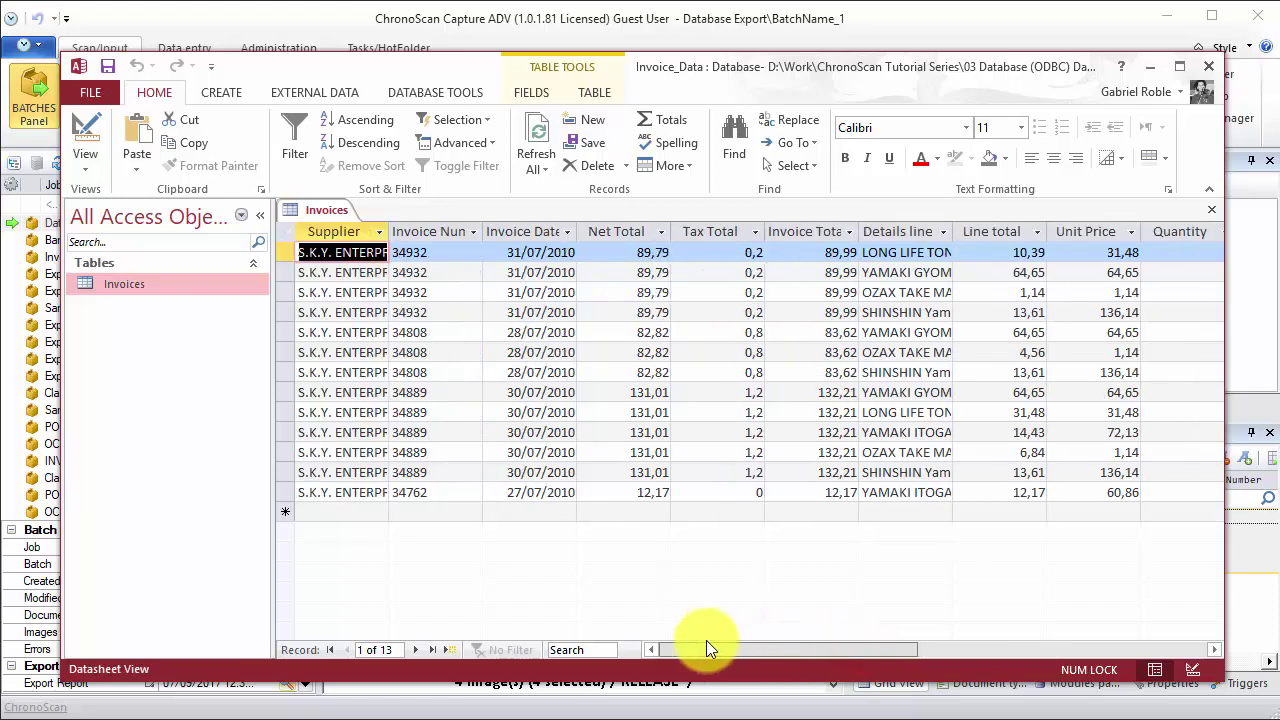
left_click(440, 272)
left_click(440, 292)
left_click(436, 312)
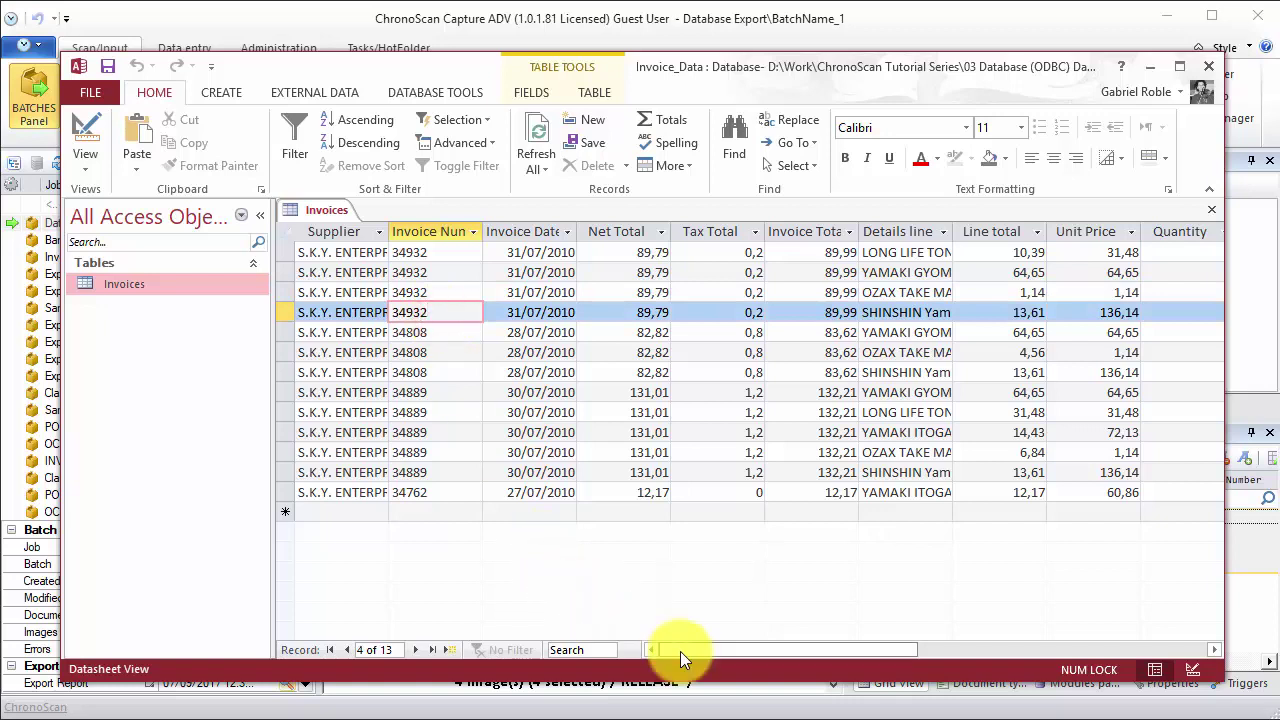
left_click_drag(680, 651, 809, 642)
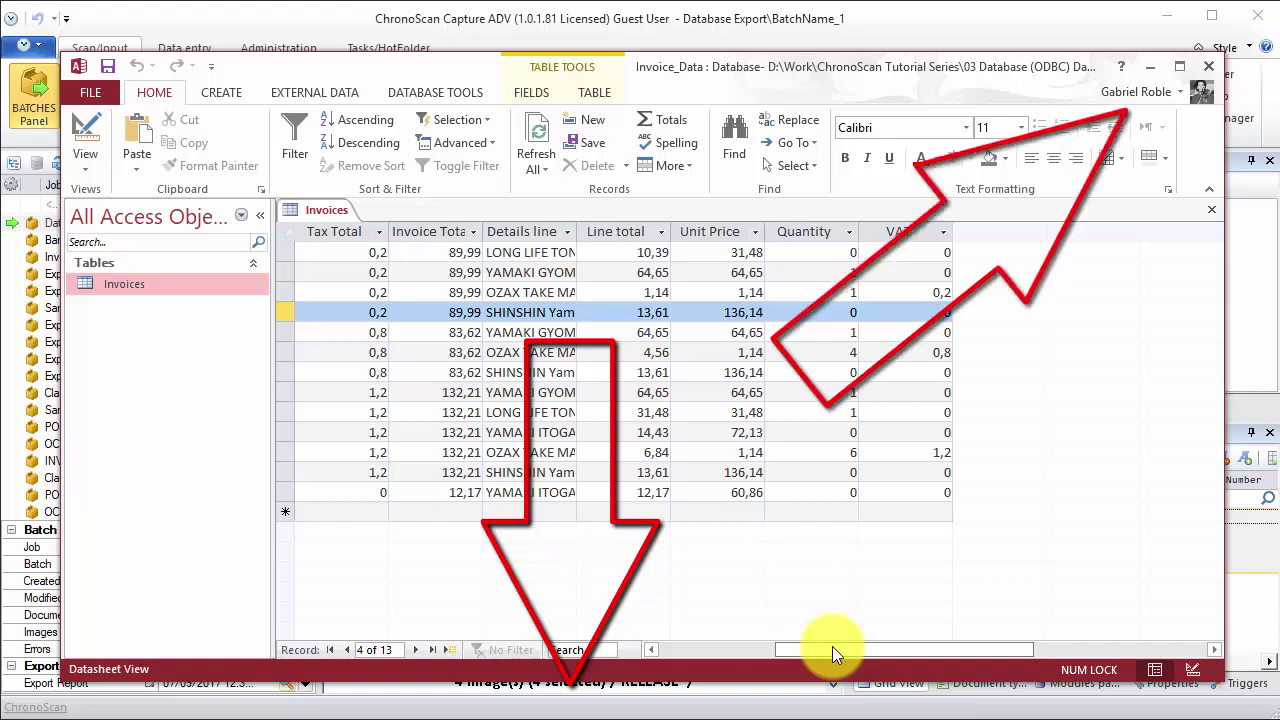
left_click_drag(832, 646, 725, 640)
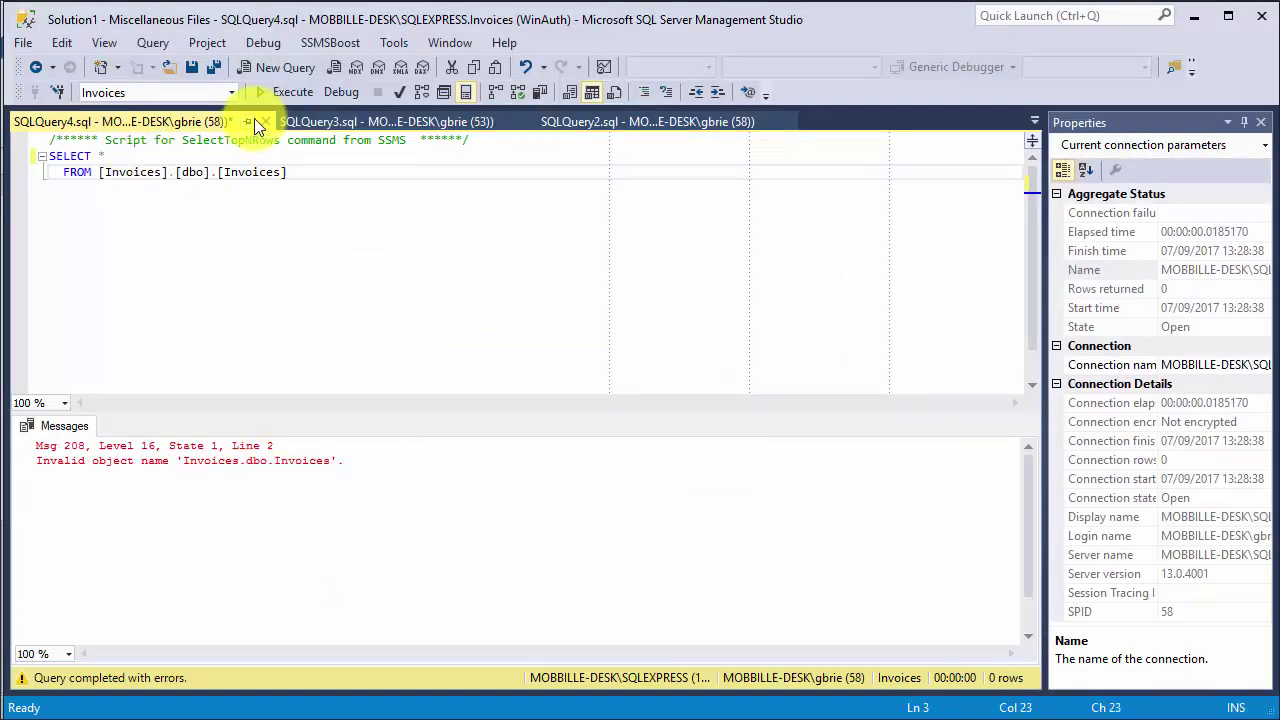
In SQL Server Management Studio, run the SELECT query on [Invoices].[dbo].[Invoices] and examine all exported rows and columns
left_click(293, 92)
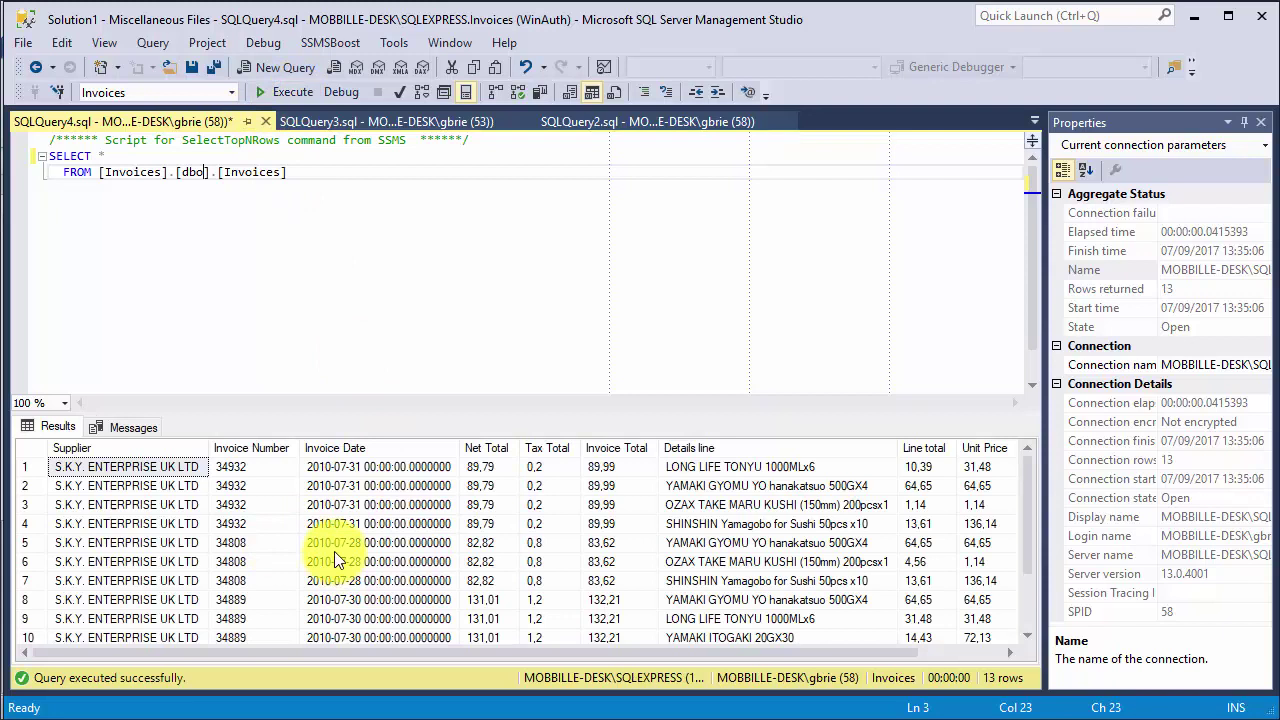
scroll(335, 545, "down", 2)
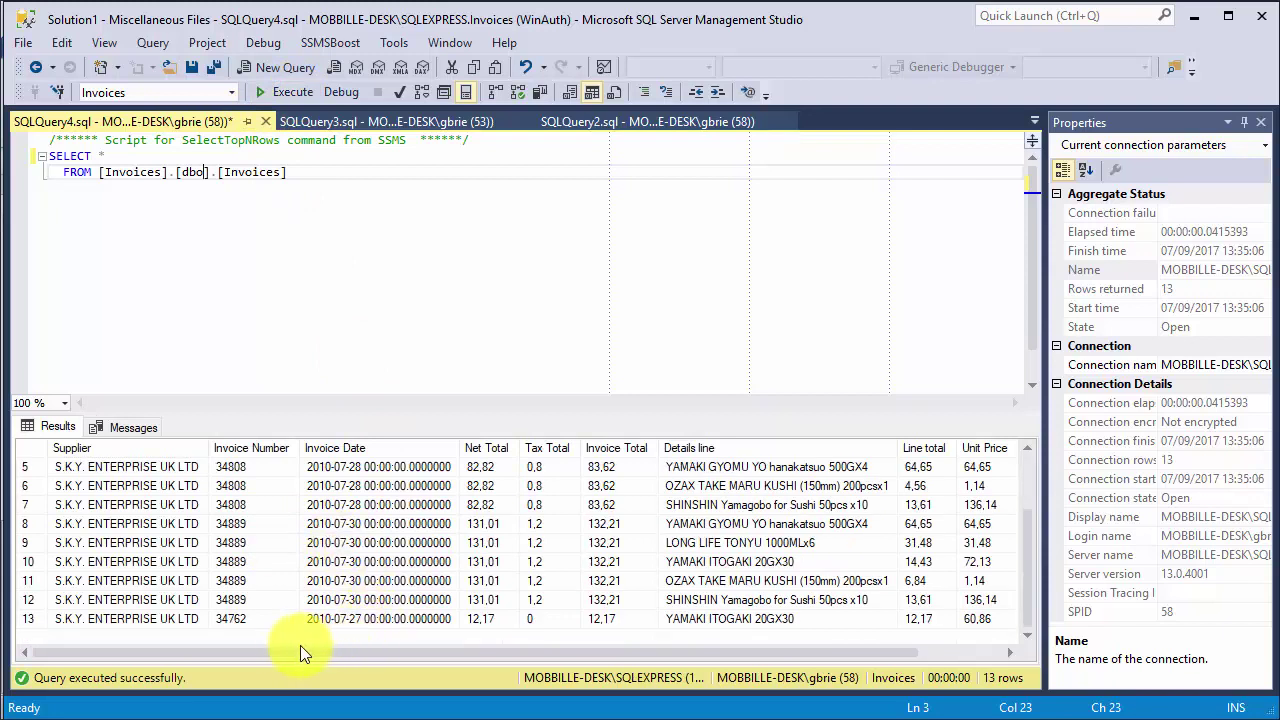
left_click_drag(213, 653, 360, 665)
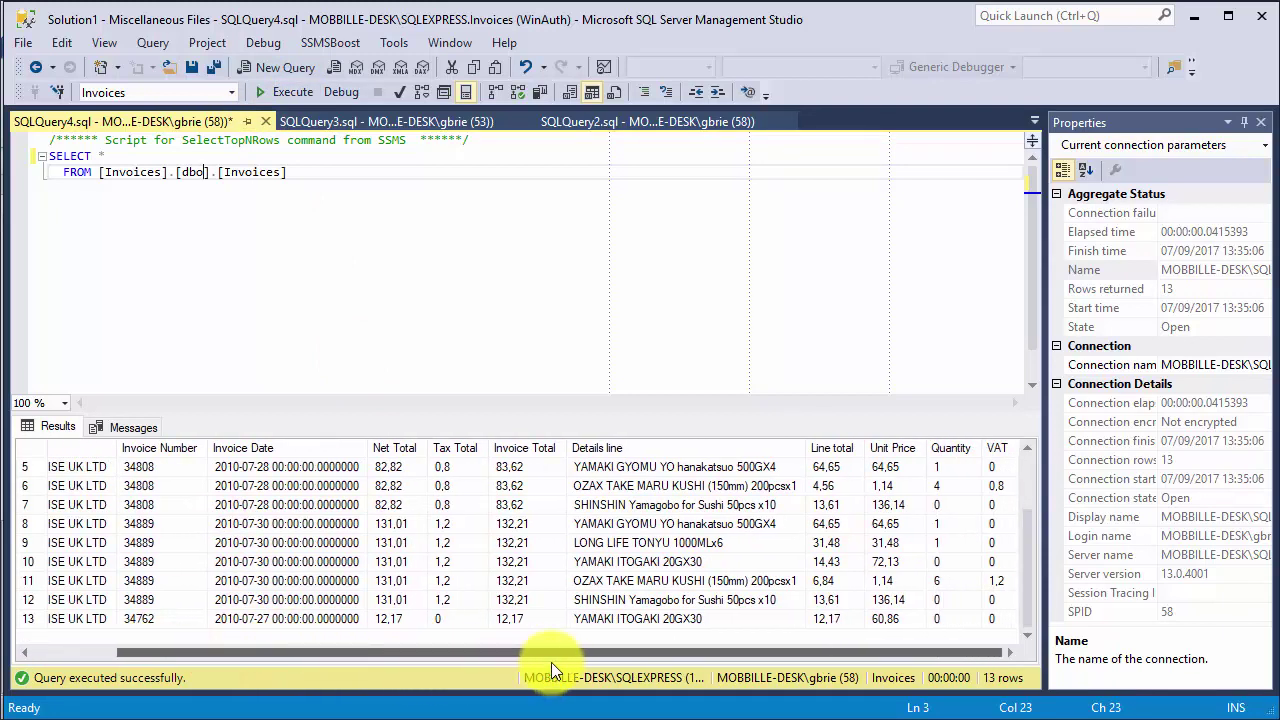
left_click_drag(453, 655, 90, 635)
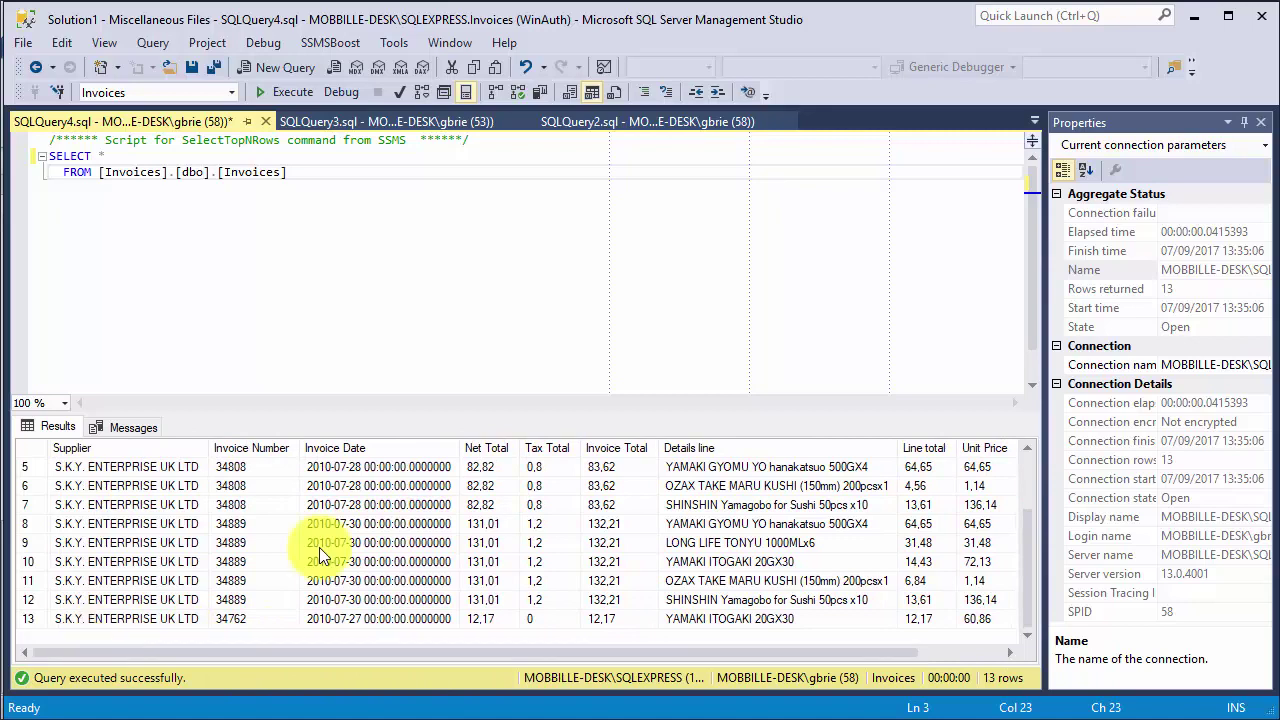